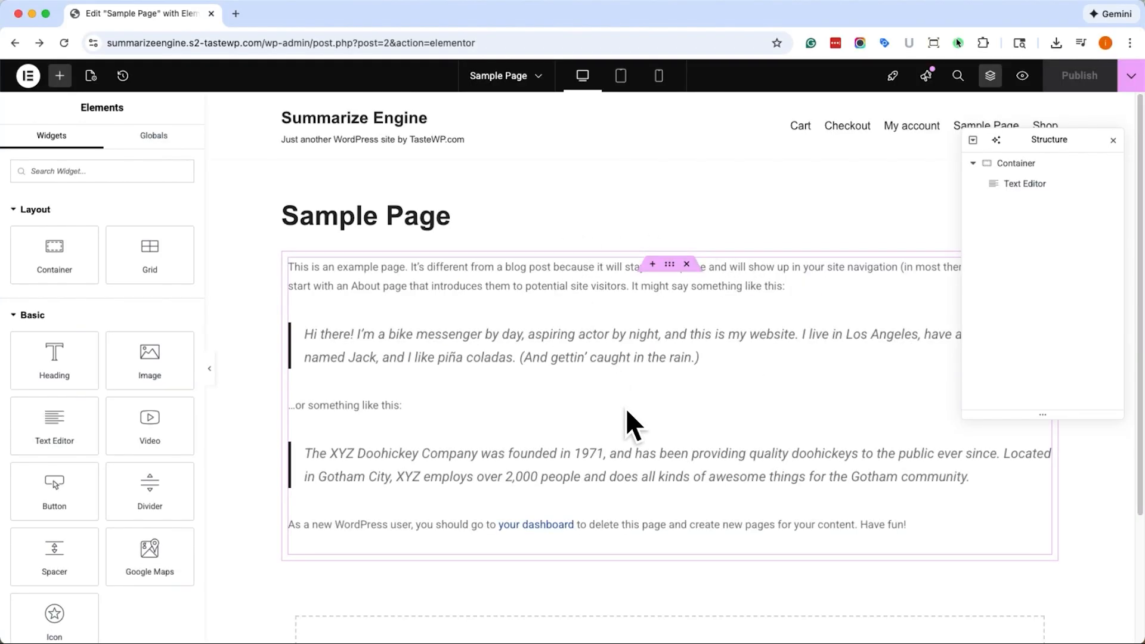
Step: Examine the full-page FixingWP homepage screenshot from its header down through the popular services sections
{"action": "scroll", "coordinate": [525, 346], "scroll_direction": "down", "scroll_amount": 1}
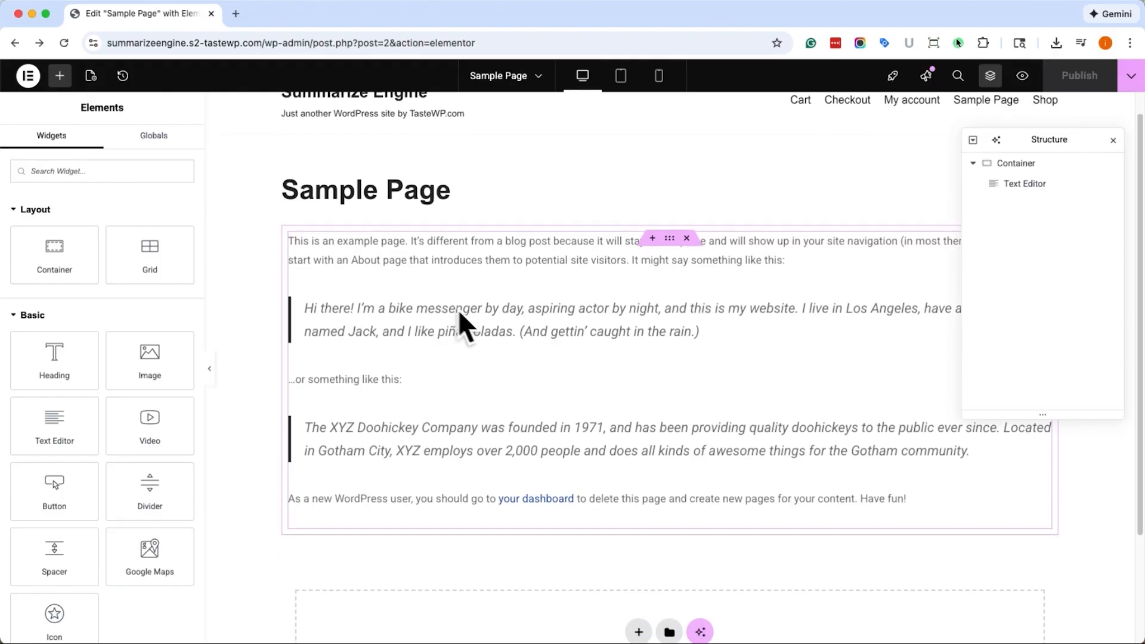
{"action": "left_click_drag", "start_coordinate": [0, 167], "coordinate": [381, 23]}
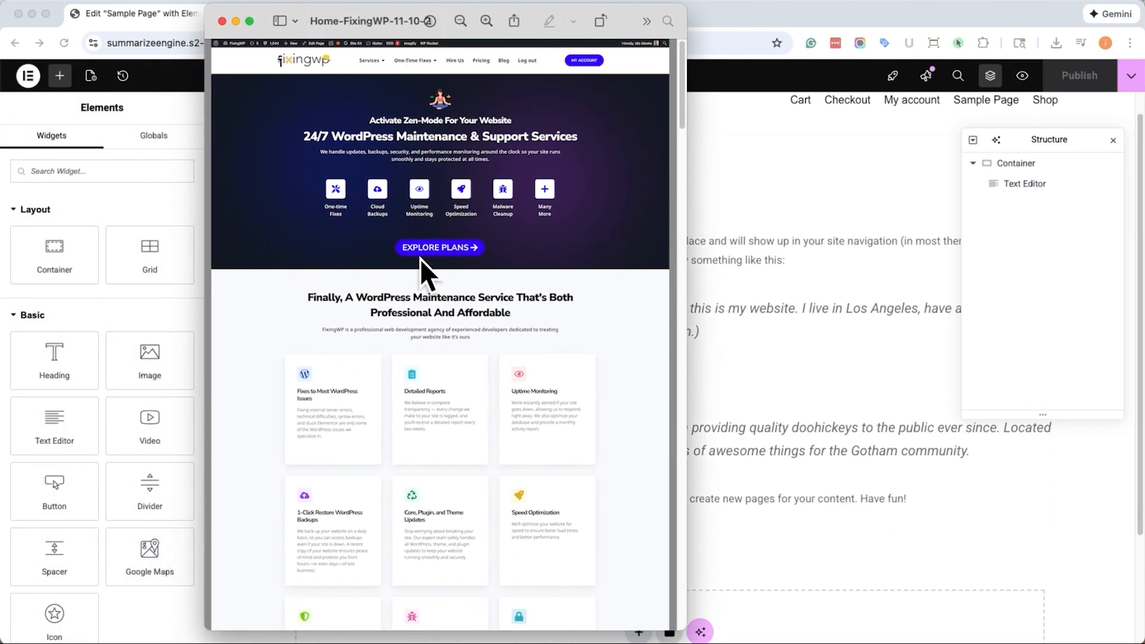
{"action": "scroll", "coordinate": [520, 245], "scroll_direction": "down", "scroll_amount": 10}
{"action": "scroll", "coordinate": [520, 244], "scroll_direction": "down", "scroll_amount": 20}
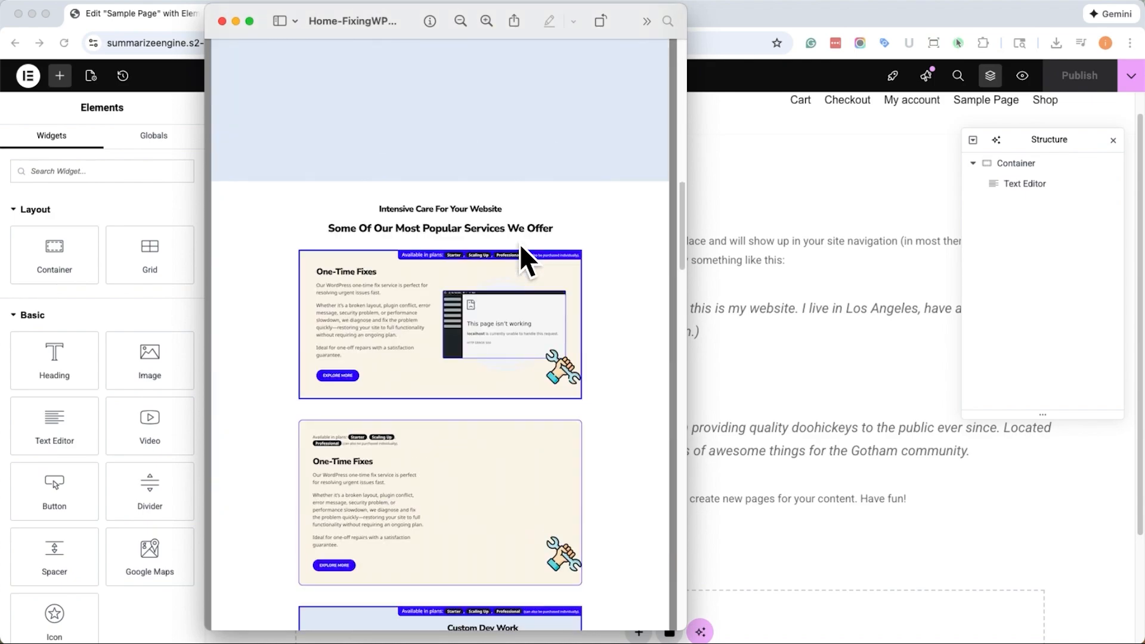
{"action": "scroll", "coordinate": [520, 242], "scroll_direction": "up", "scroll_amount": 20}
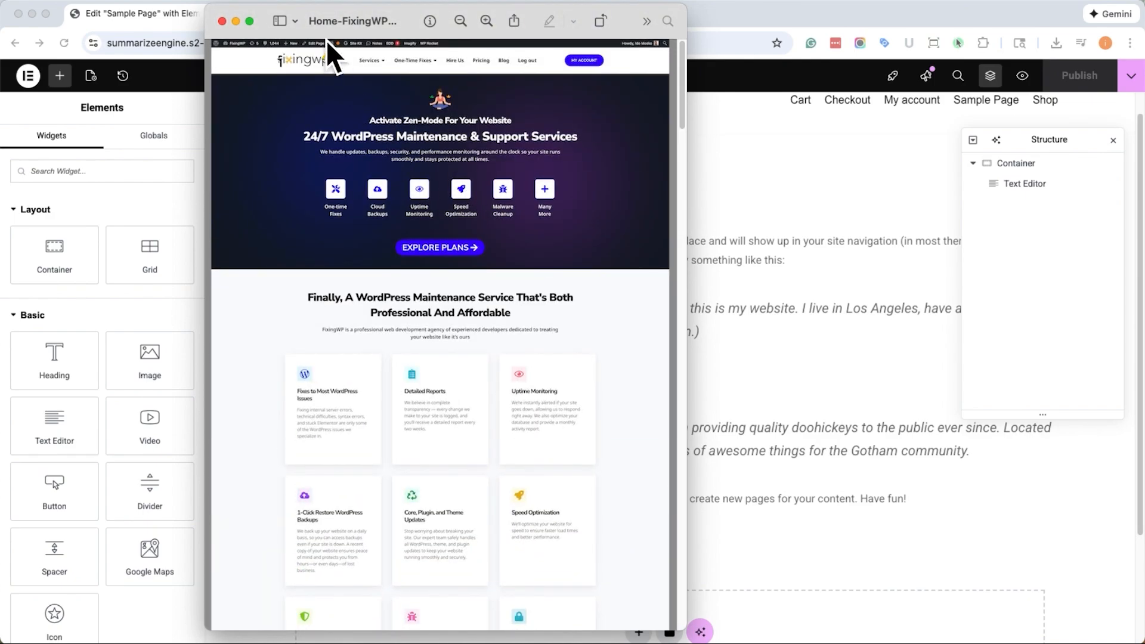
{"action": "left_click_drag", "start_coordinate": [411, 21], "coordinate": [0, 62]}
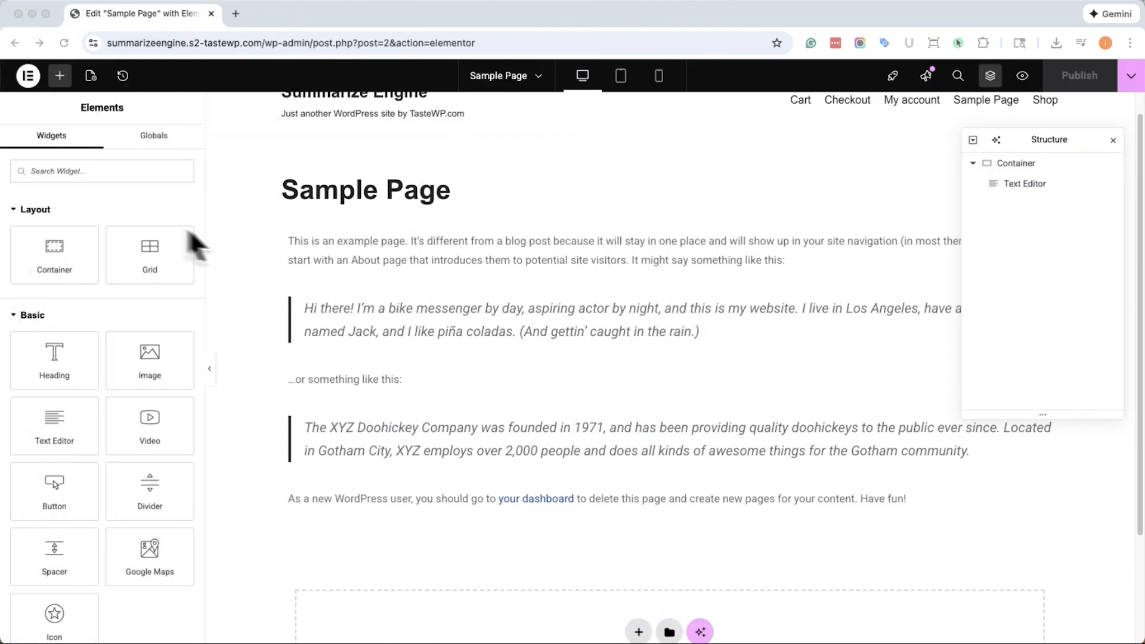
Step: Add a single Flexbox container with downward direction below the sample page's text
{"action": "scroll", "coordinate": [514, 379], "scroll_direction": "down", "scroll_amount": 3}
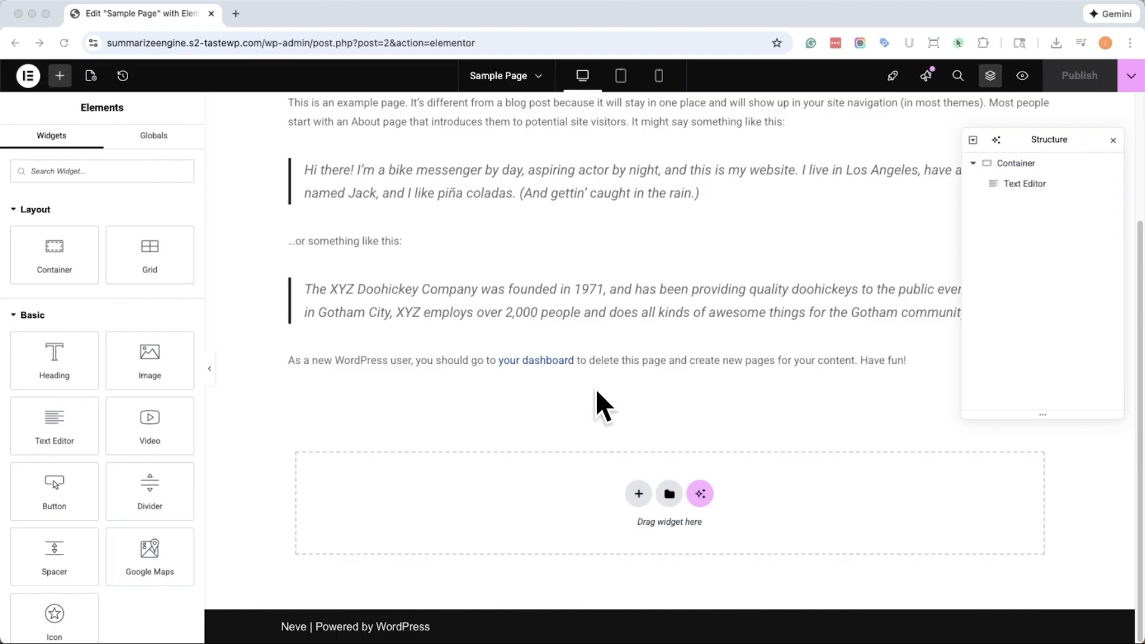
{"action": "left_click", "coordinate": [639, 492]}
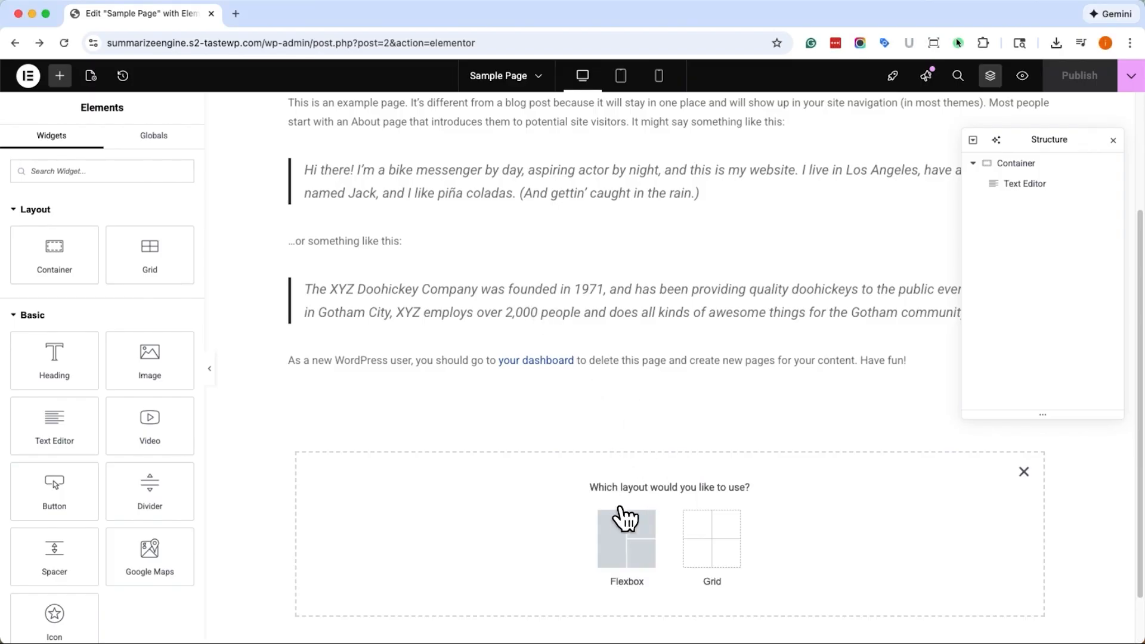
{"action": "left_click", "coordinate": [620, 526]}
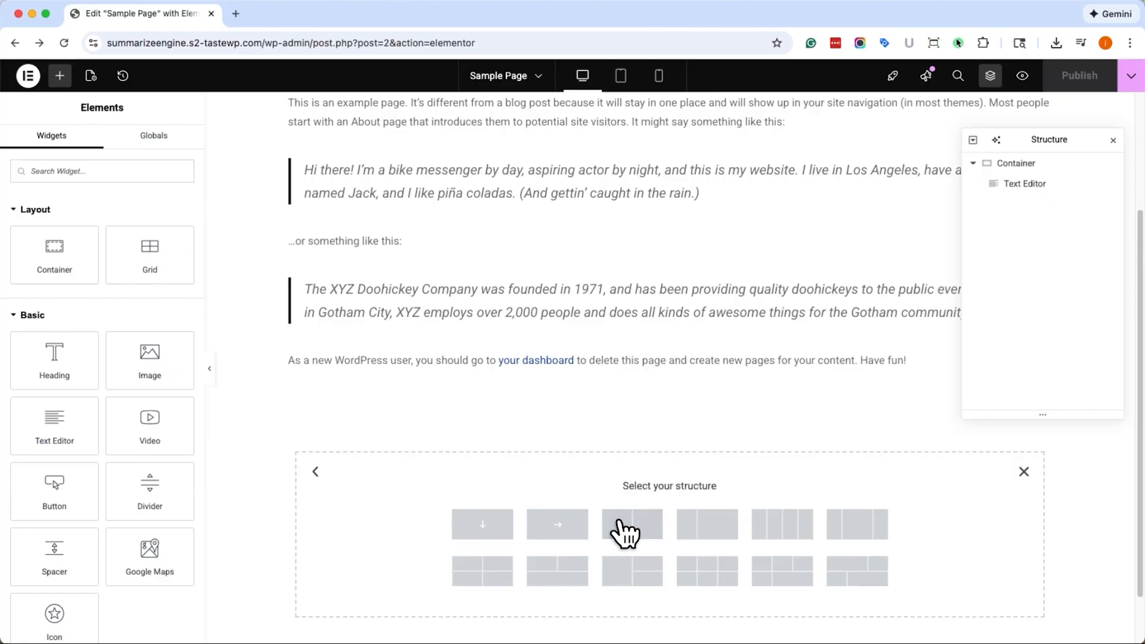
{"action": "left_click", "coordinate": [482, 523]}
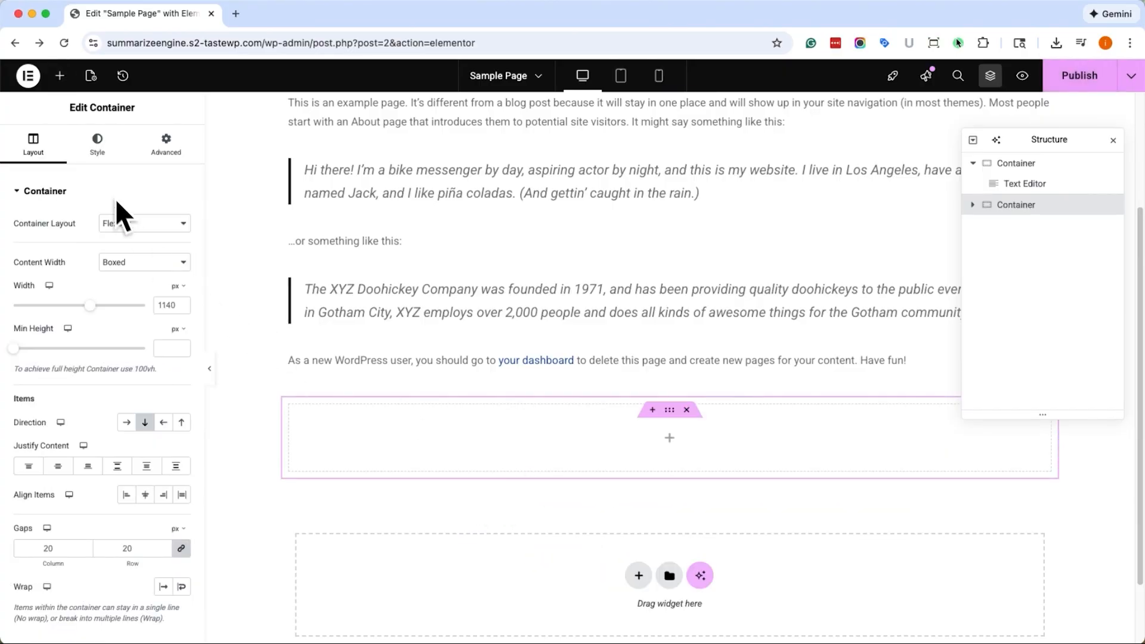
Step: Place a grid inside the new container and set it to 2 columns and 1 row
{"action": "left_click", "coordinate": [61, 77]}
{"action": "left_click_drag", "start_coordinate": [127, 253], "coordinate": [516, 436]}
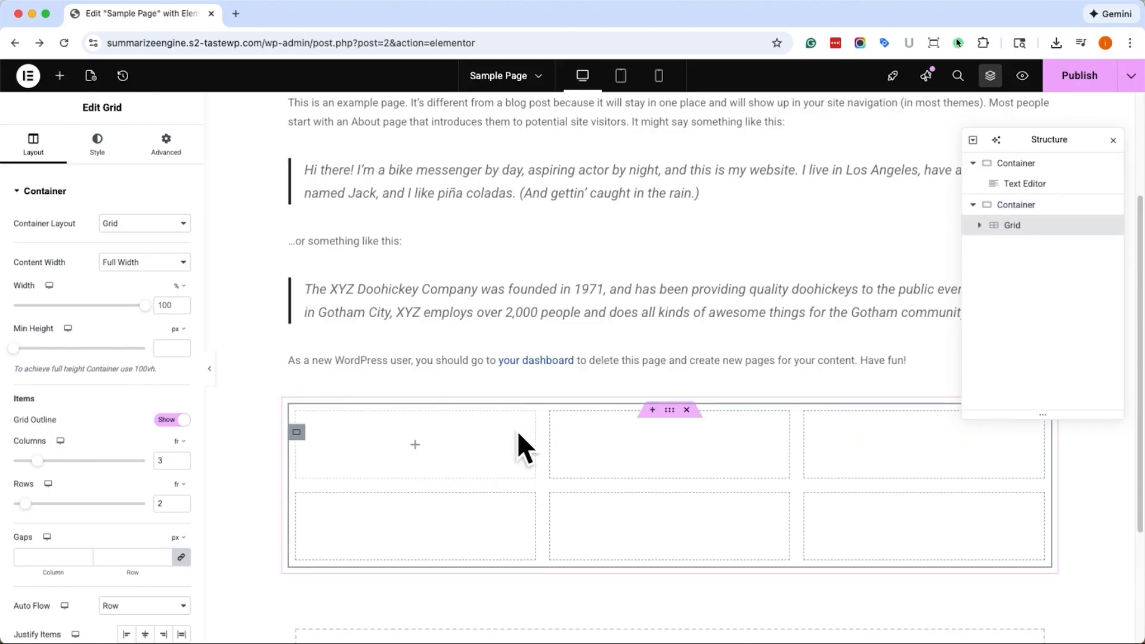
{"action": "left_click", "coordinate": [182, 506]}
{"action": "left_click", "coordinate": [182, 463]}
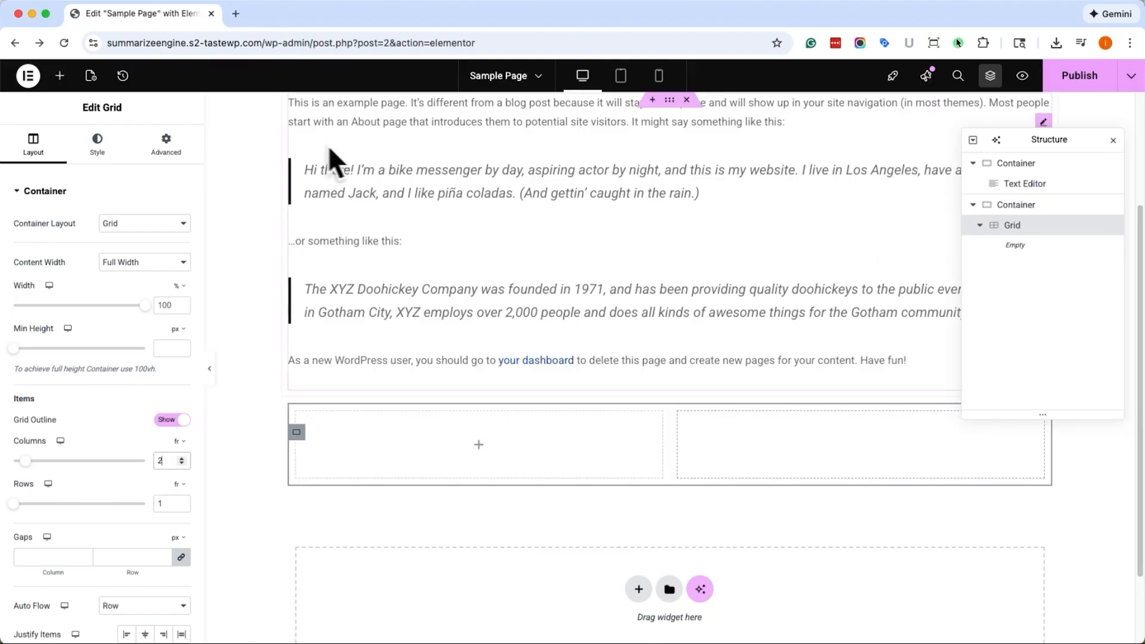
Step: Place a container in the grid's first cell and give it the Home-FixingWP-11-10-2025_06_19_PM_part1-scaled.png image as its classic background
{"action": "left_click", "coordinate": [60, 77]}
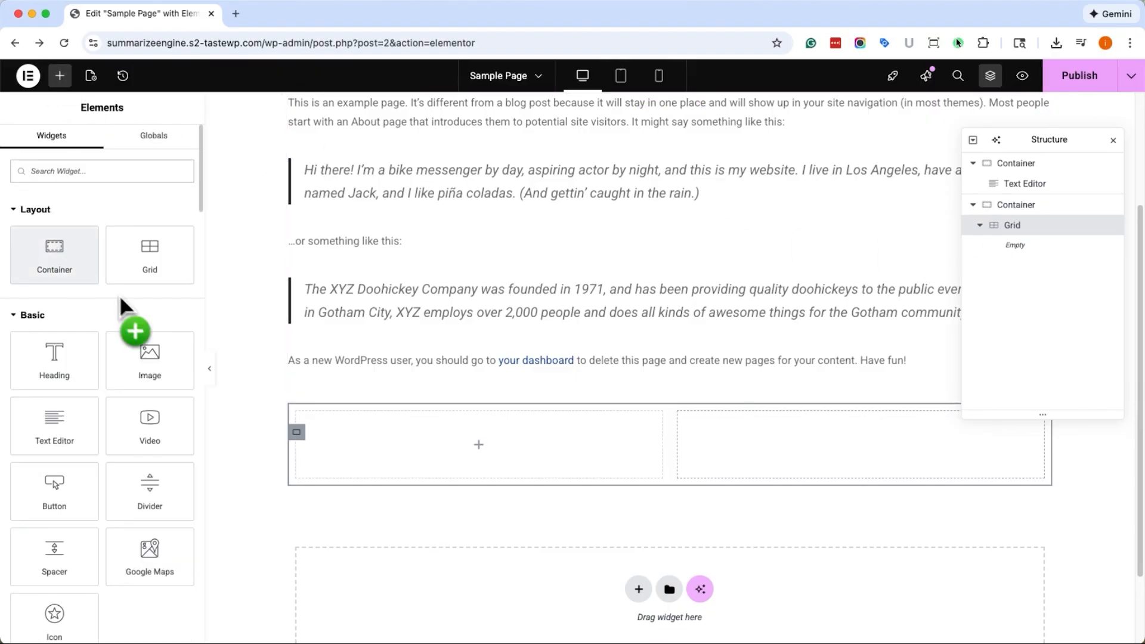
{"action": "mouse_move", "coordinate": [454, 451]}
{"action": "left_mouse_down"}
{"action": "mouse_move", "coordinate": [469, 442]}
{"action": "mouse_move", "coordinate": [450, 431]}
{"action": "mouse_move", "coordinate": [453, 456]}
{"action": "left_mouse_up"}
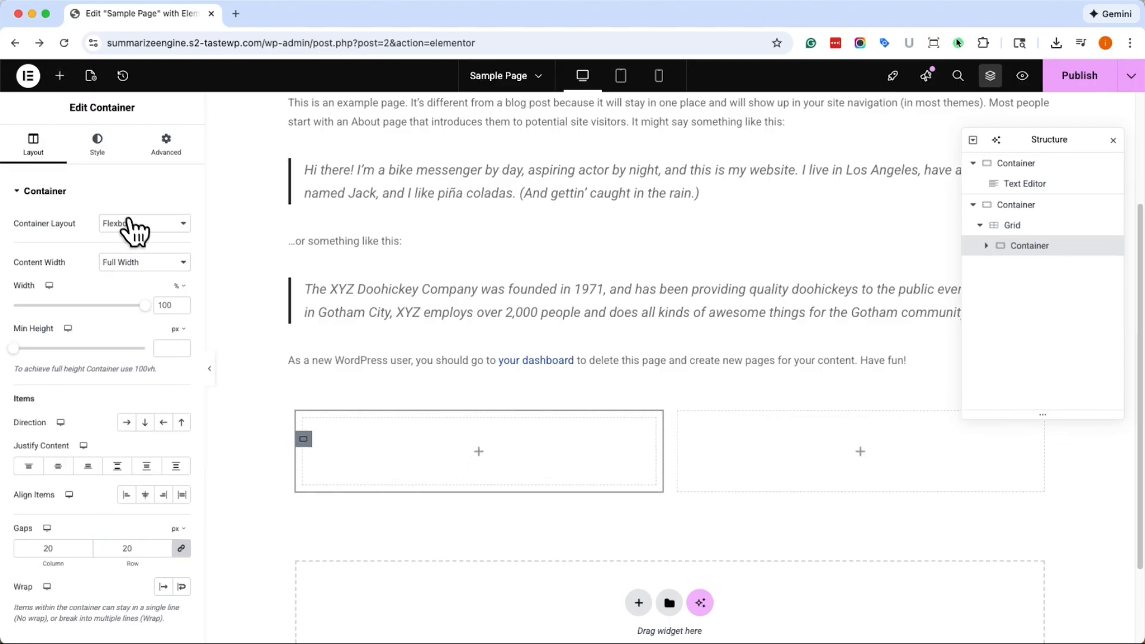
{"action": "left_click", "coordinate": [95, 149]}
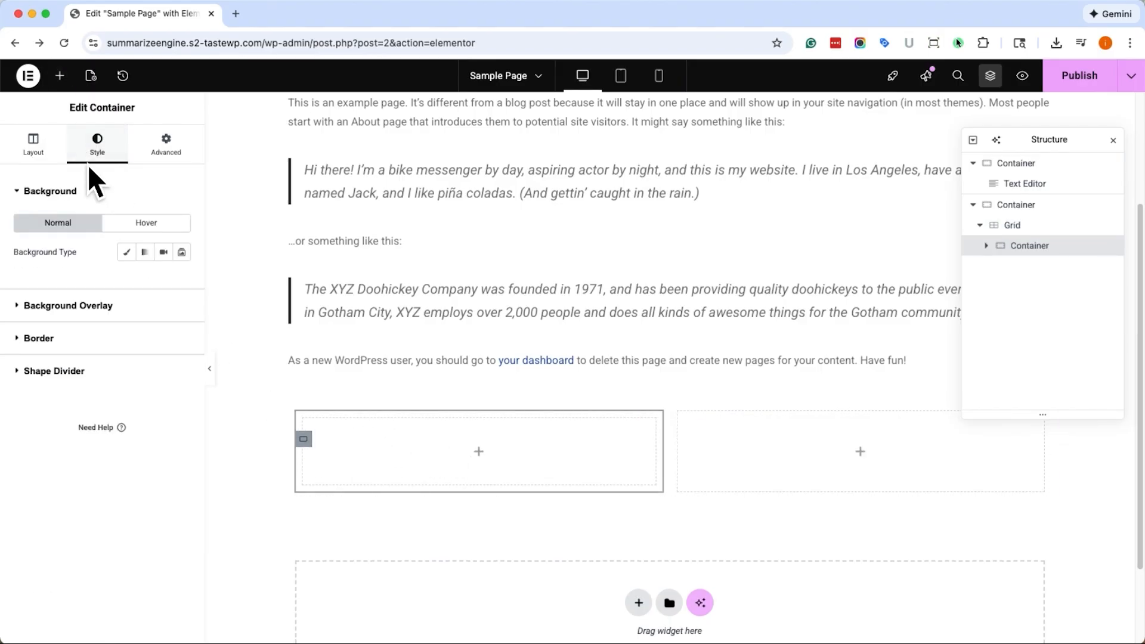
{"action": "left_click", "coordinate": [125, 252]}
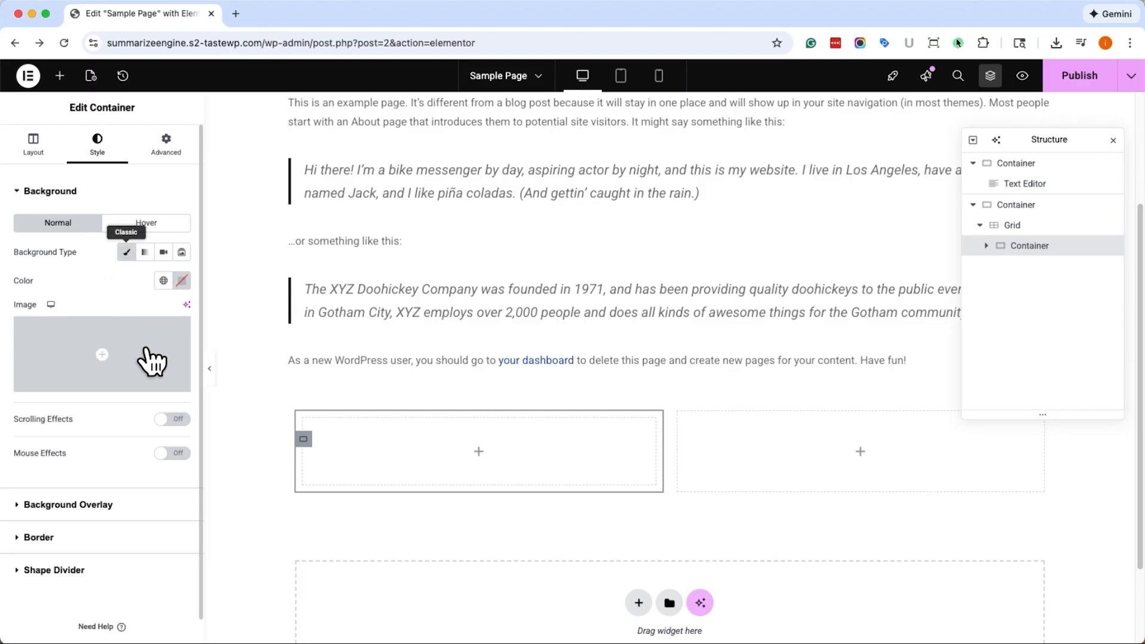
{"action": "left_click", "coordinate": [137, 340]}
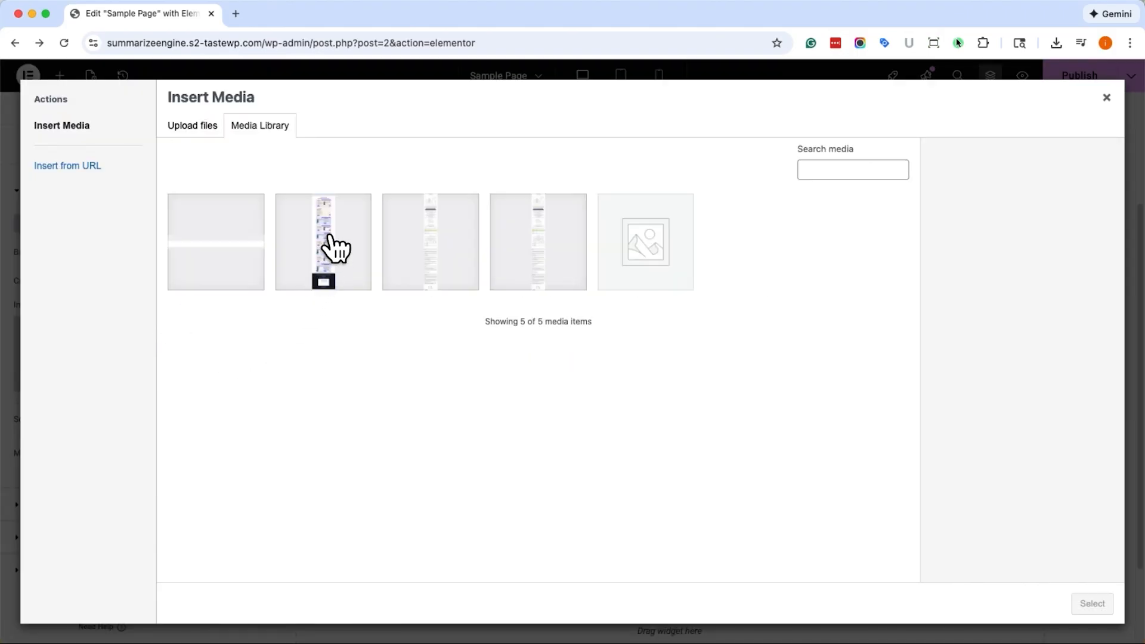
{"action": "left_click", "coordinate": [347, 251]}
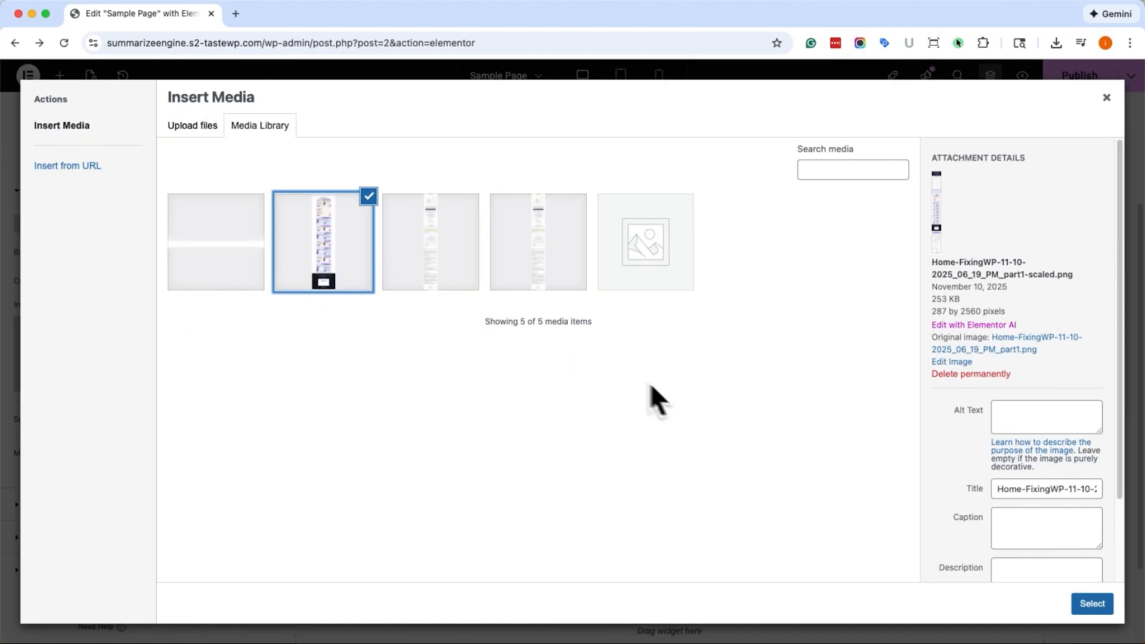
{"action": "left_click", "coordinate": [1092, 604]}
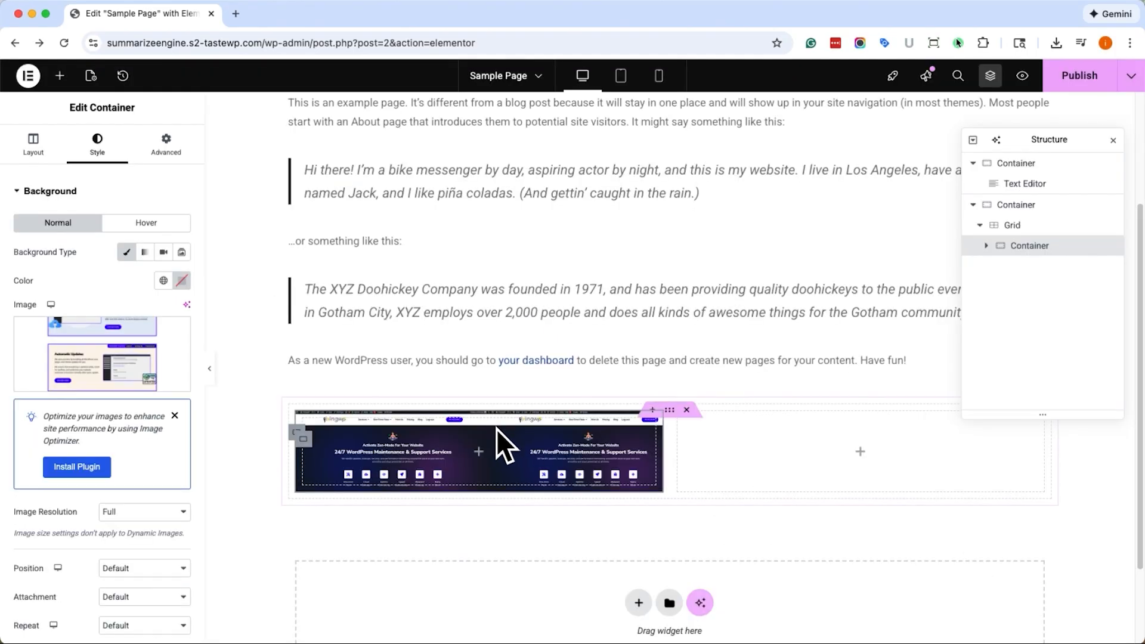
Step: Set the container's normal background image to position Top Center, No-repeat and display size Cover
{"action": "scroll", "coordinate": [494, 429], "scroll_direction": "down", "scroll_amount": 2}
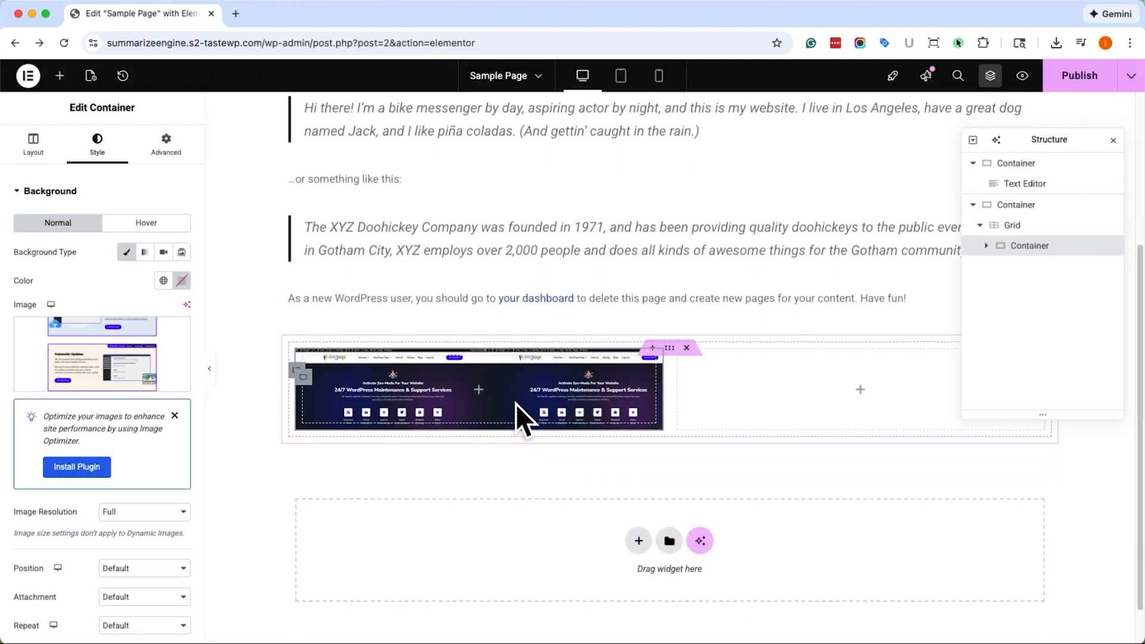
{"action": "scroll", "coordinate": [170, 411], "scroll_direction": "down", "scroll_amount": 3}
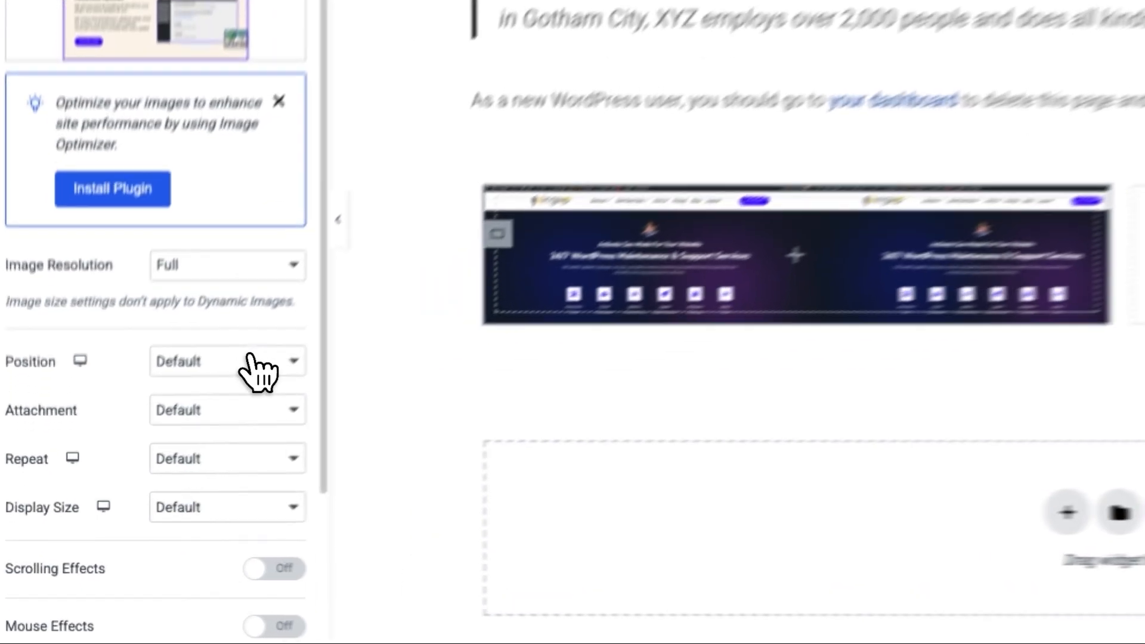
{"action": "left_click", "coordinate": [250, 361]}
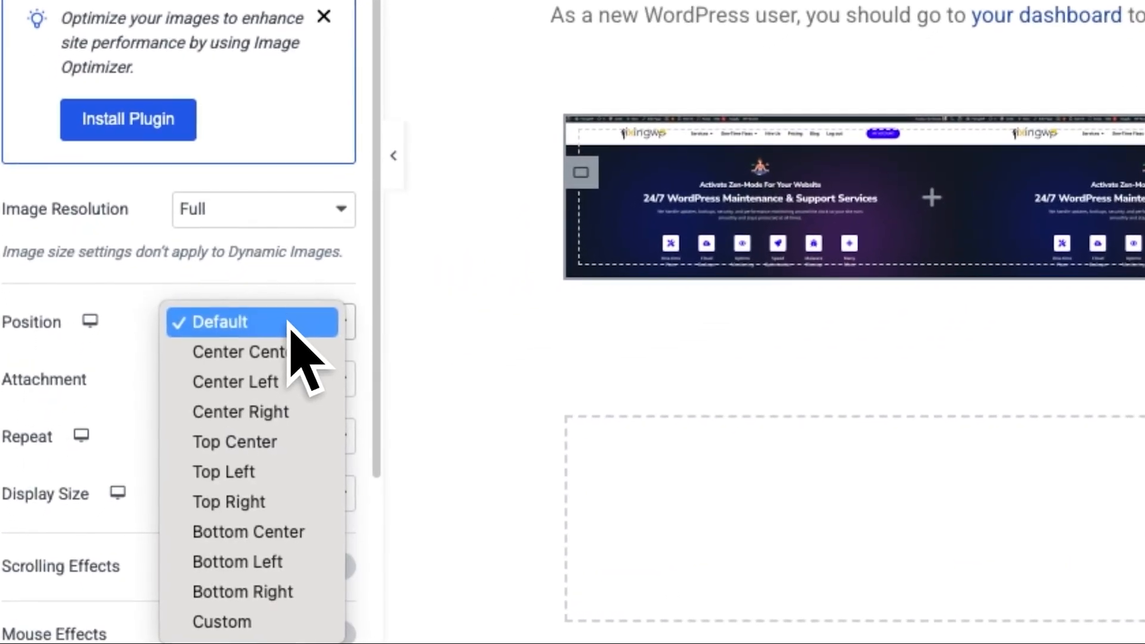
{"action": "left_click", "coordinate": [289, 453]}
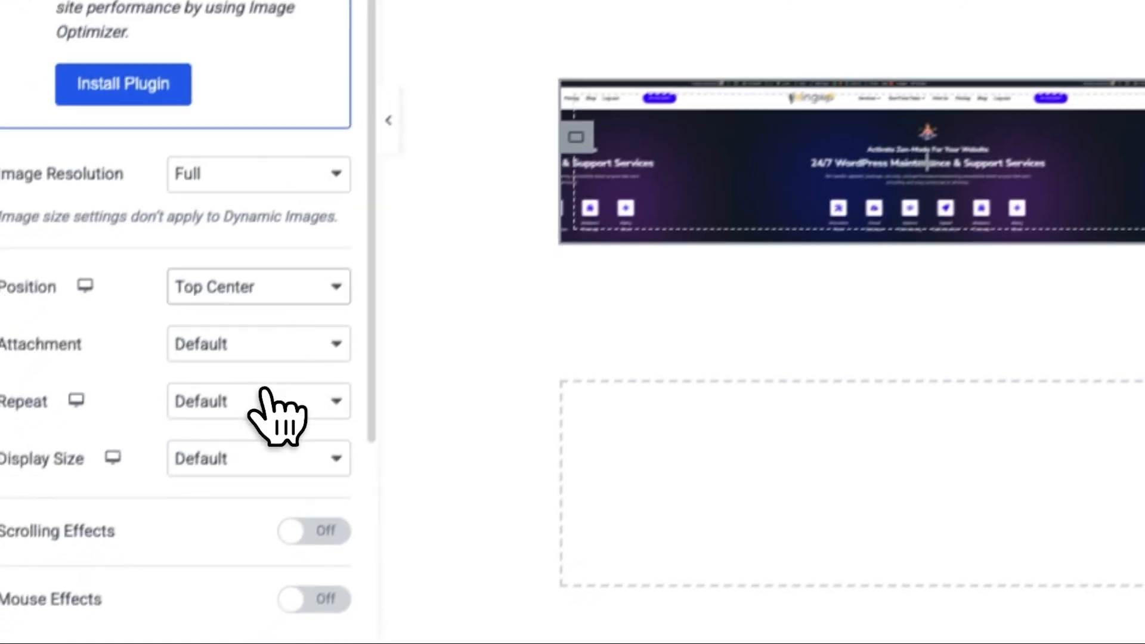
{"action": "left_click", "coordinate": [257, 398]}
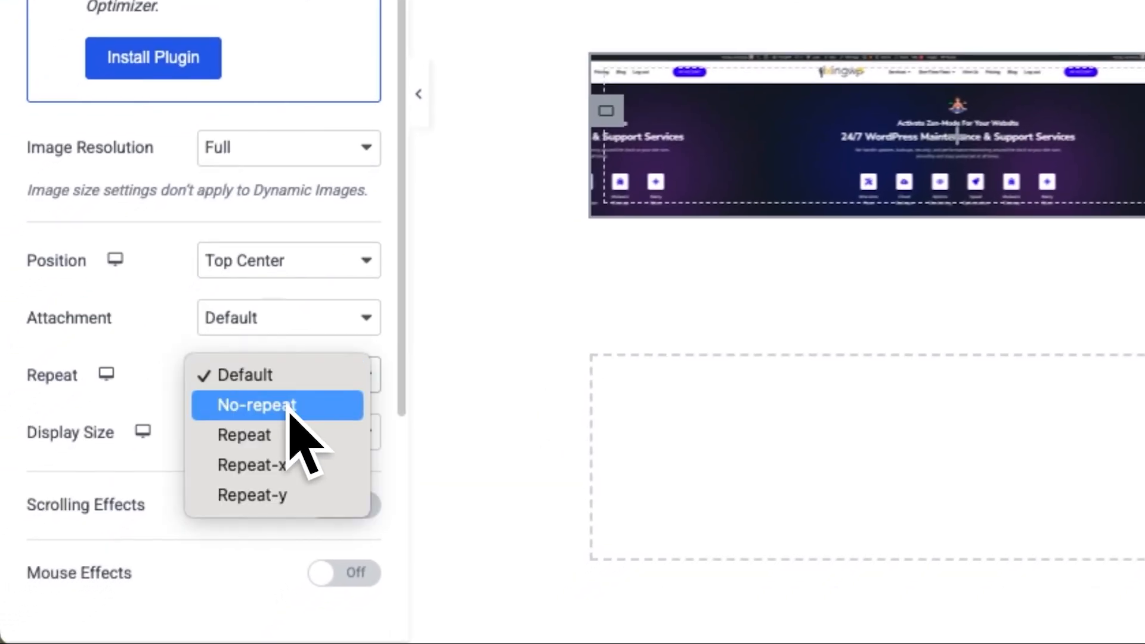
{"action": "left_click", "coordinate": [259, 430]}
{"action": "left_click", "coordinate": [259, 444]}
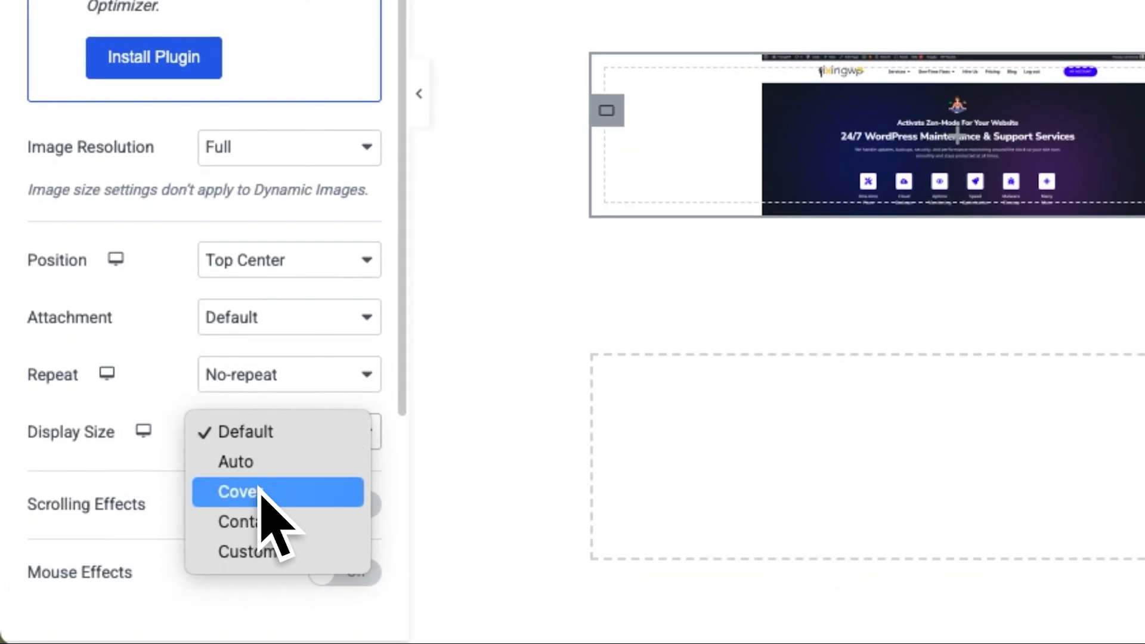
{"action": "left_click", "coordinate": [261, 491]}
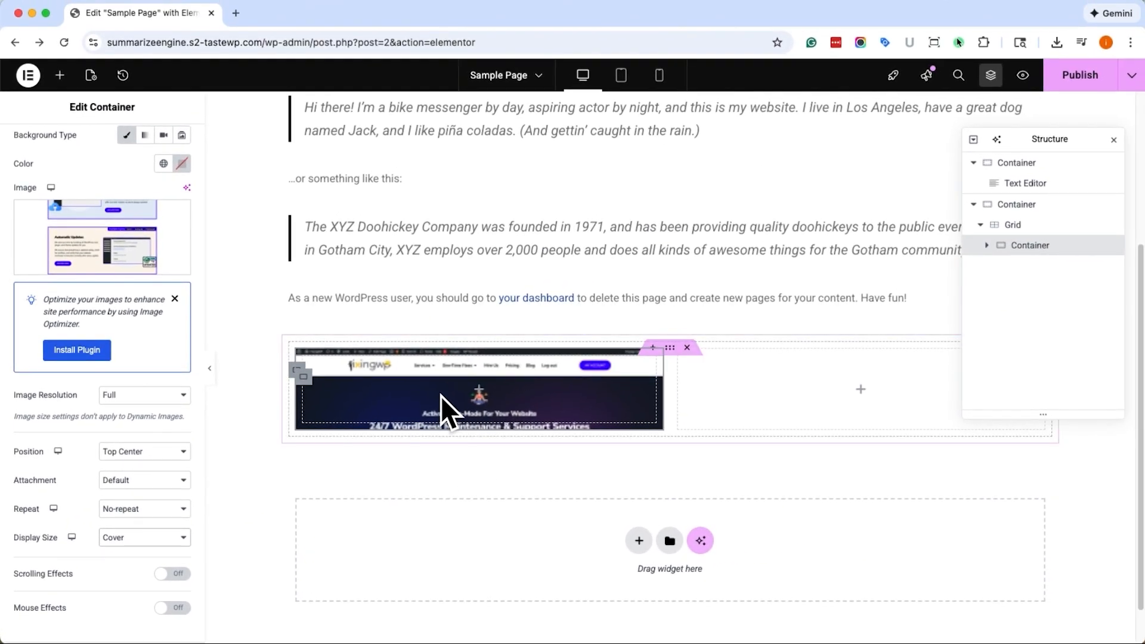
Step: Give the container's hover state a classic background using the same Home-FixingWP image
{"action": "scroll", "coordinate": [120, 324], "scroll_direction": "up", "scroll_amount": 3}
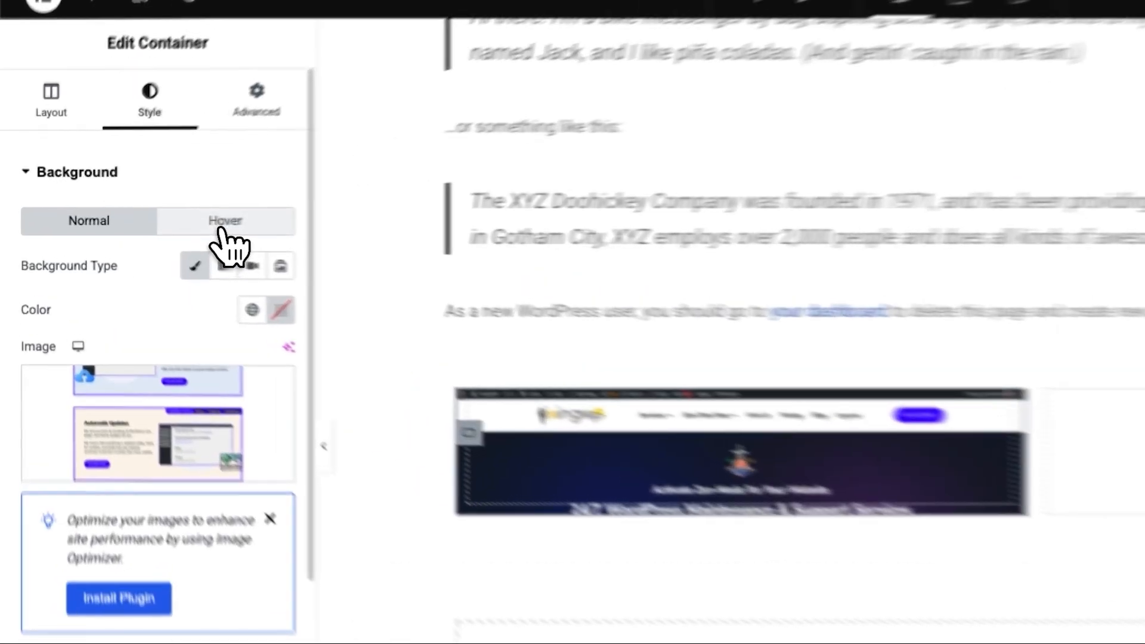
{"action": "left_click", "coordinate": [224, 231]}
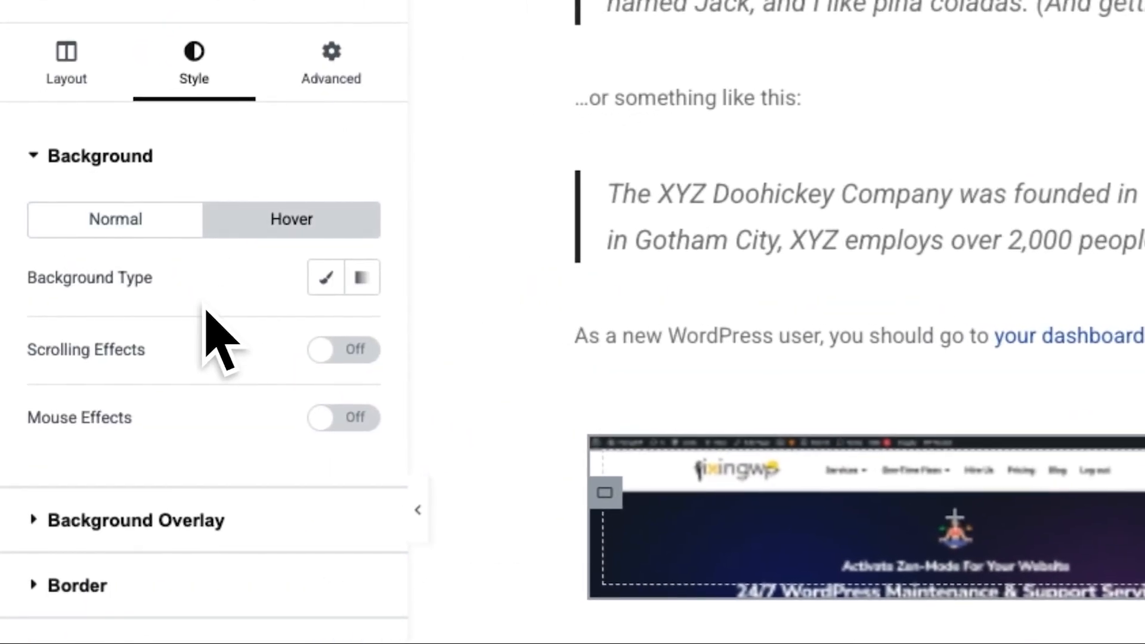
{"action": "left_click", "coordinate": [327, 279]}
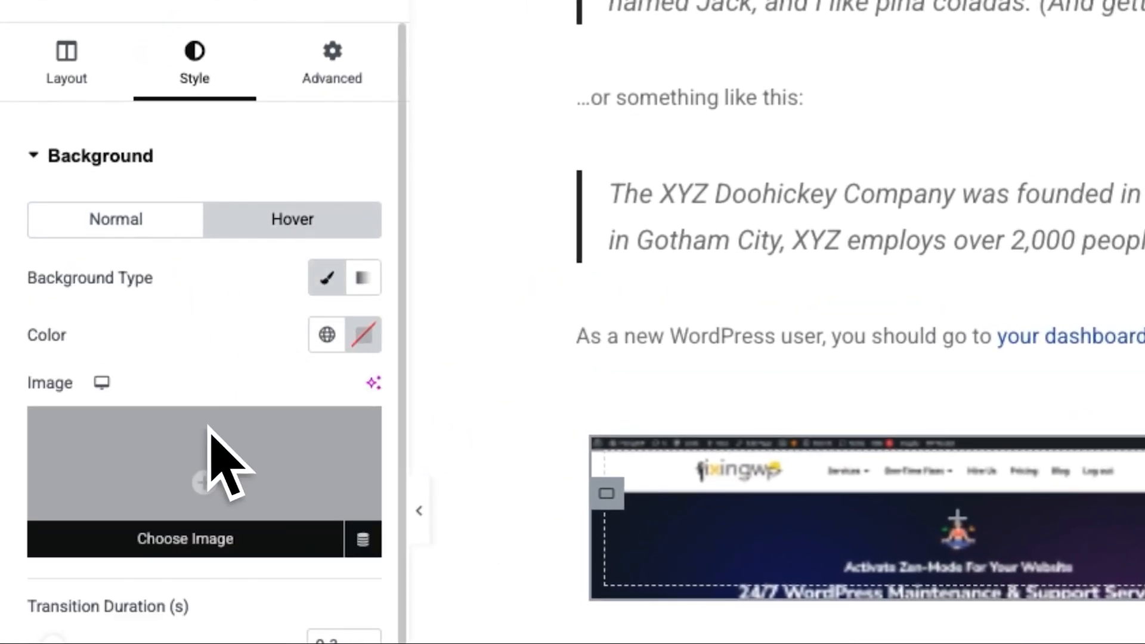
{"action": "left_click", "coordinate": [217, 460]}
{"action": "left_click", "coordinate": [669, 263]}
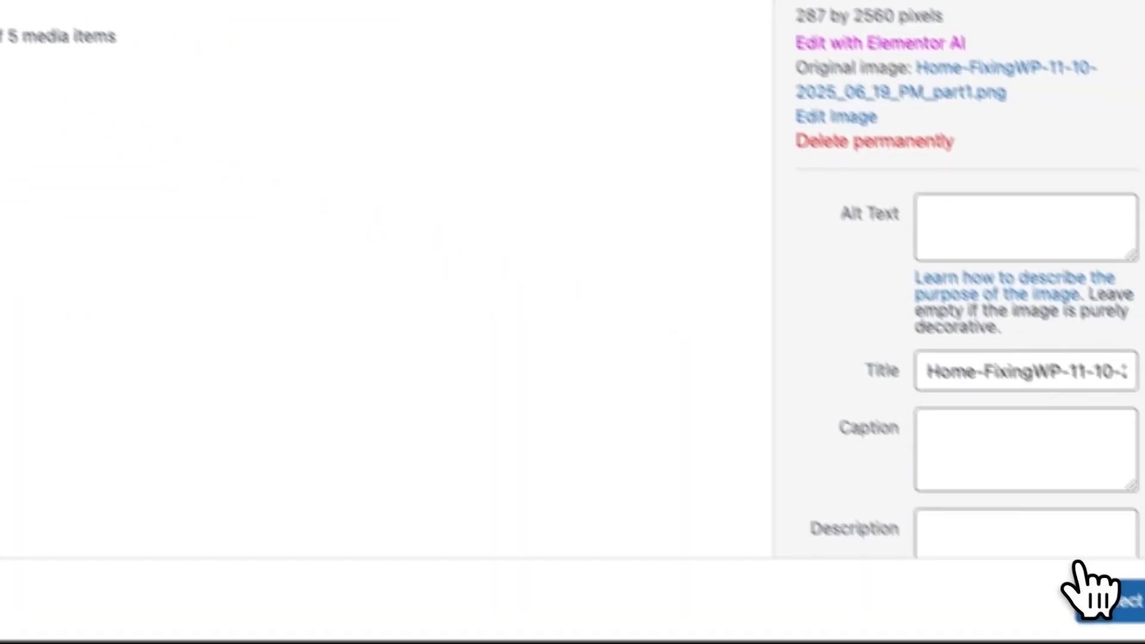
{"action": "left_click", "coordinate": [1048, 568]}
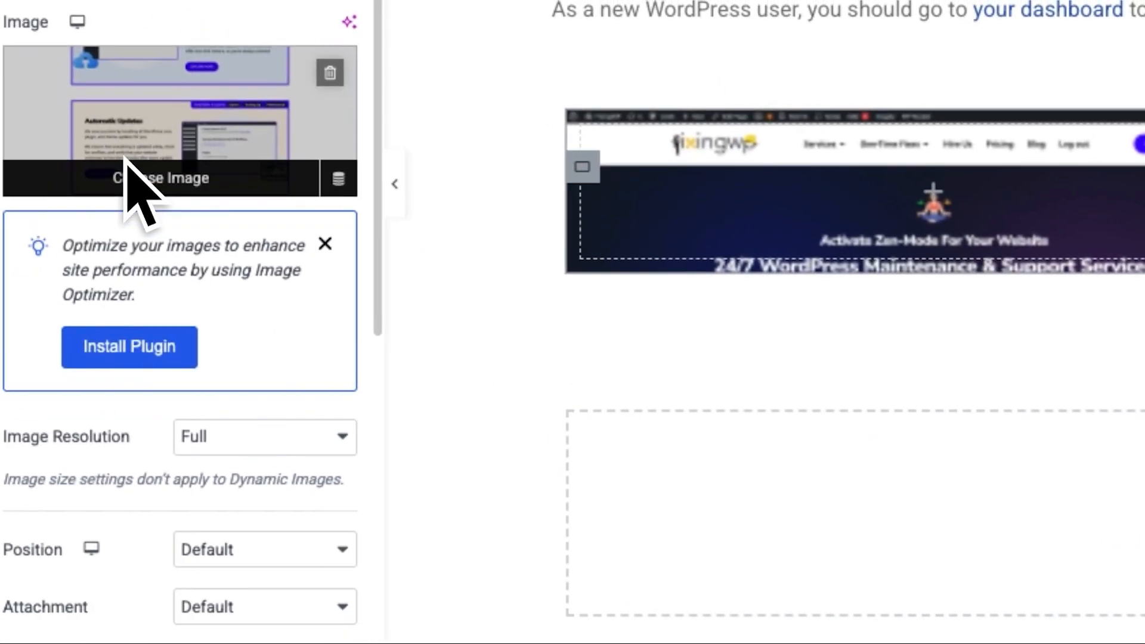
Step: Set the hover background image to position Bottom Center, No-repeat and display size Cover, with a transition duration of 3 seconds
{"action": "scroll", "coordinate": [179, 250], "scroll_direction": "down", "scroll_amount": 3}
{"action": "left_click", "coordinate": [275, 334]}
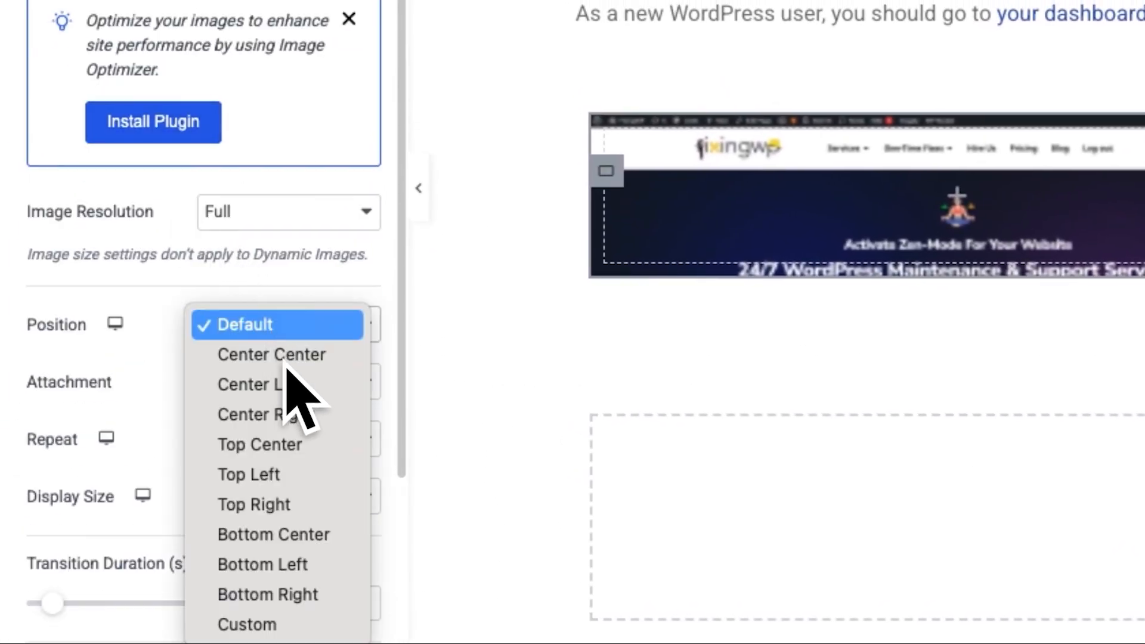
{"action": "left_click", "coordinate": [317, 536]}
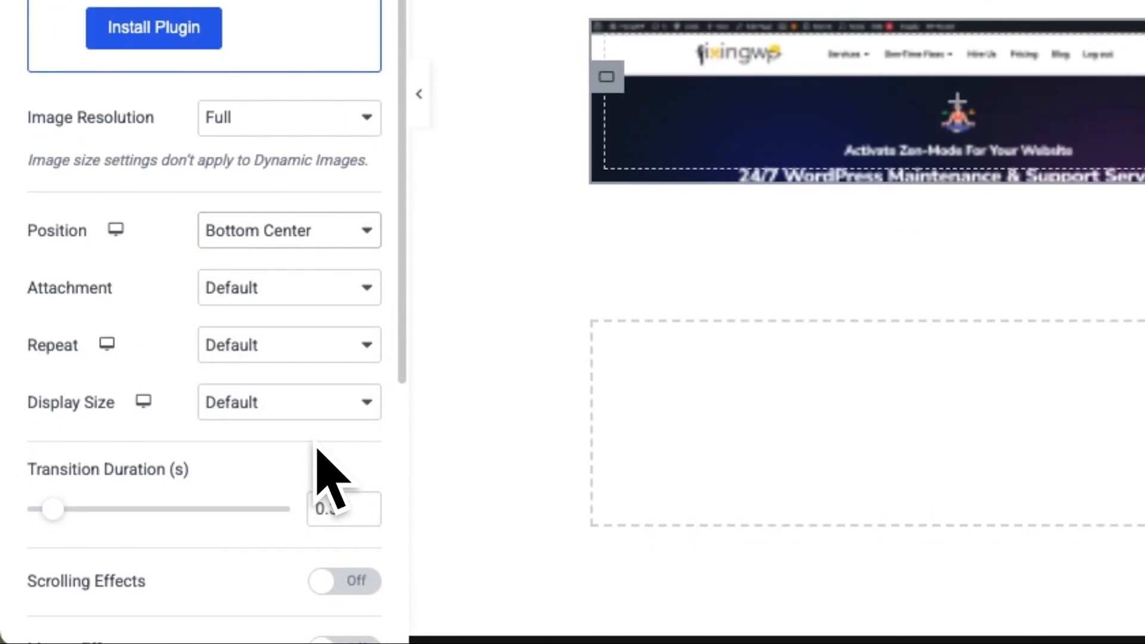
{"action": "left_click", "coordinate": [289, 346]}
{"action": "left_click", "coordinate": [291, 374]}
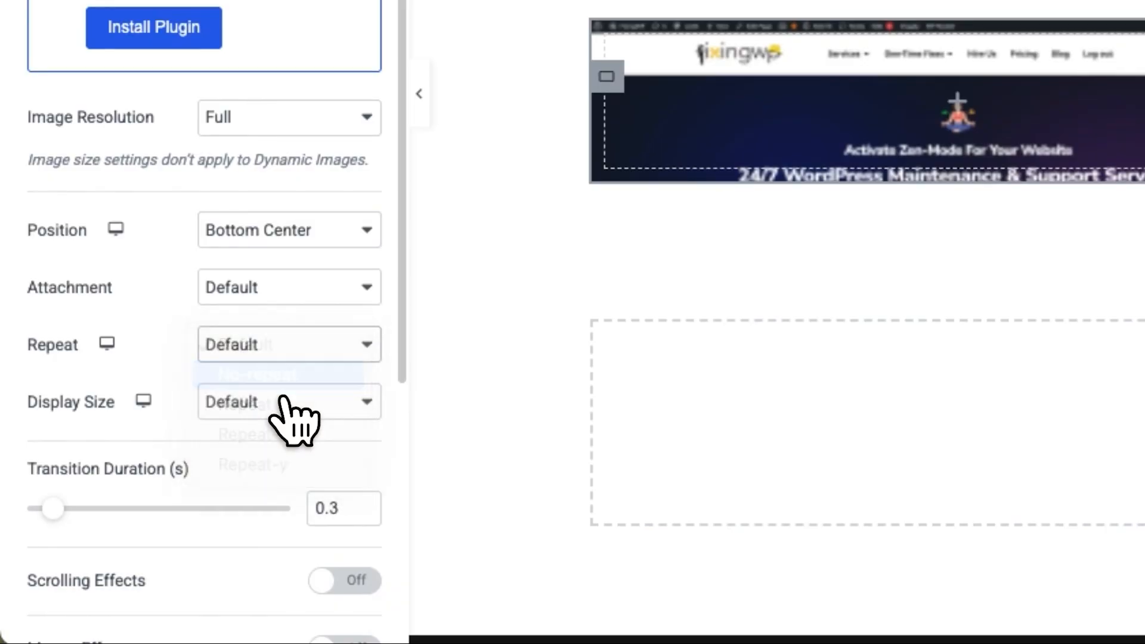
{"action": "left_click", "coordinate": [284, 405]}
{"action": "left_click", "coordinate": [273, 464]}
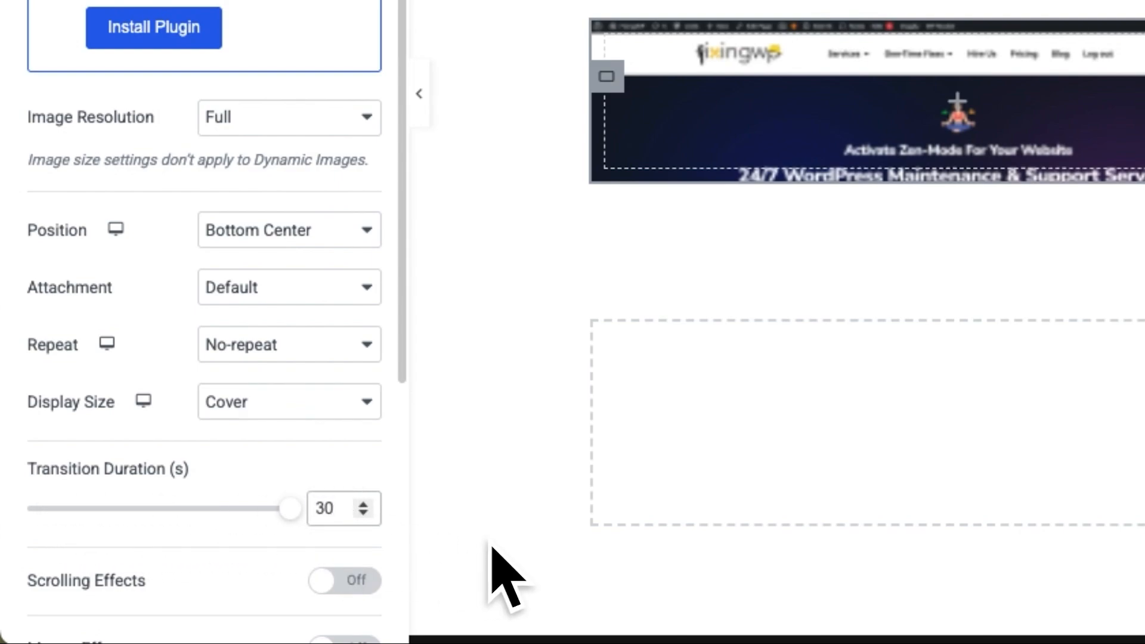
{"action": "left_click", "coordinate": [357, 523]}
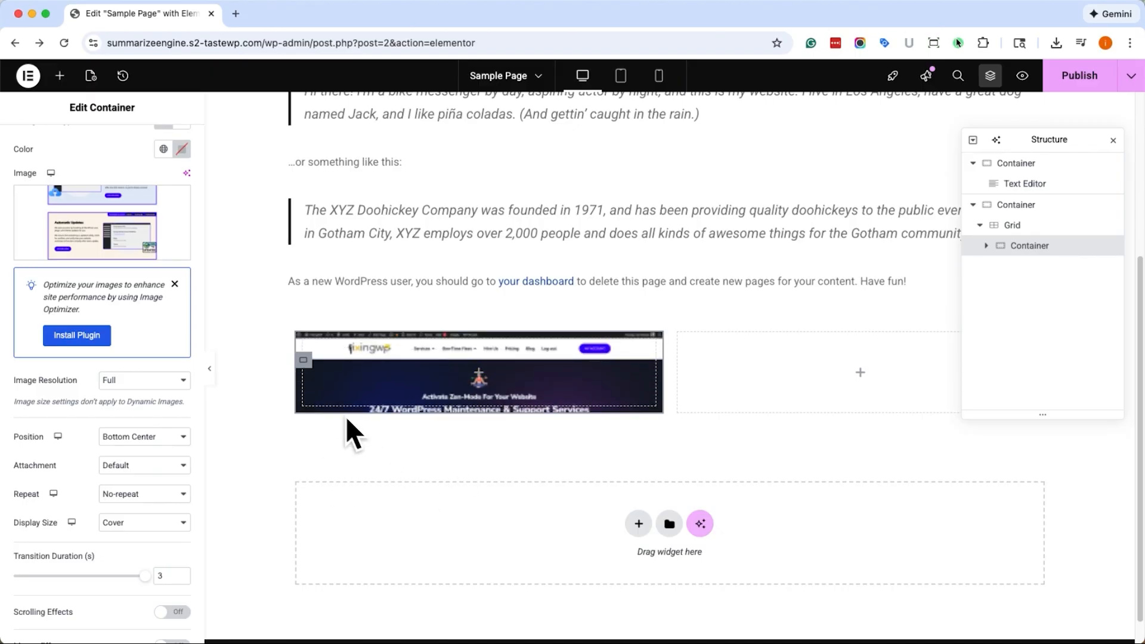
Step: Add a Spacer widget inside the screenshot container and set its space to 500 px
{"action": "left_click", "coordinate": [59, 75]}
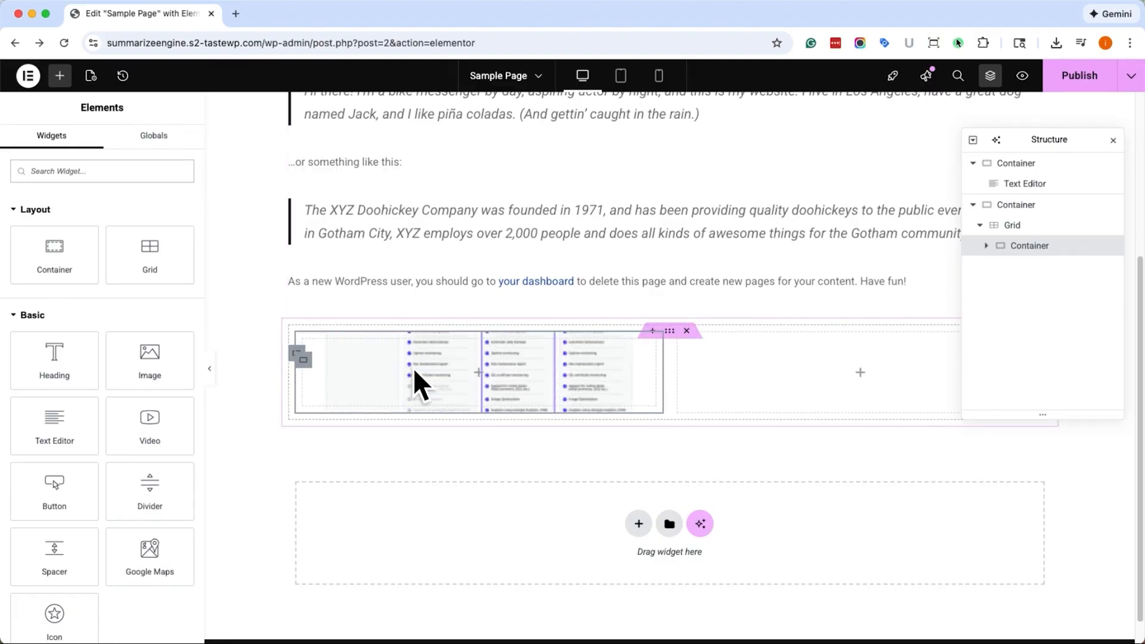
{"action": "scroll", "coordinate": [153, 375], "scroll_direction": "down", "scroll_amount": 3}
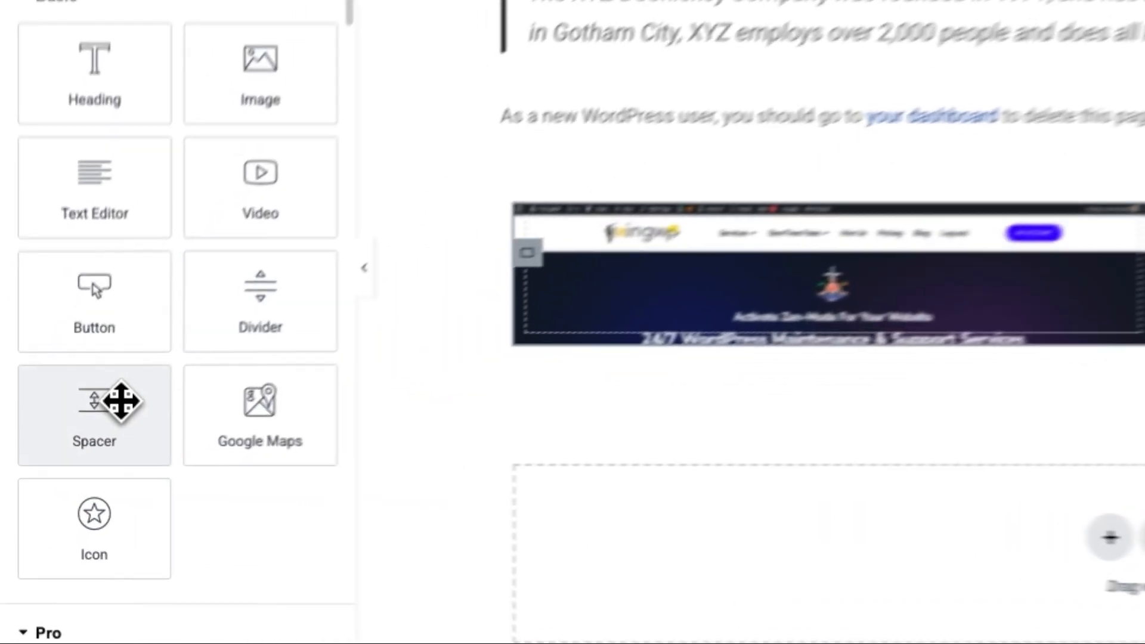
{"action": "left_click_drag", "start_coordinate": [121, 401], "coordinate": [836, 277]}
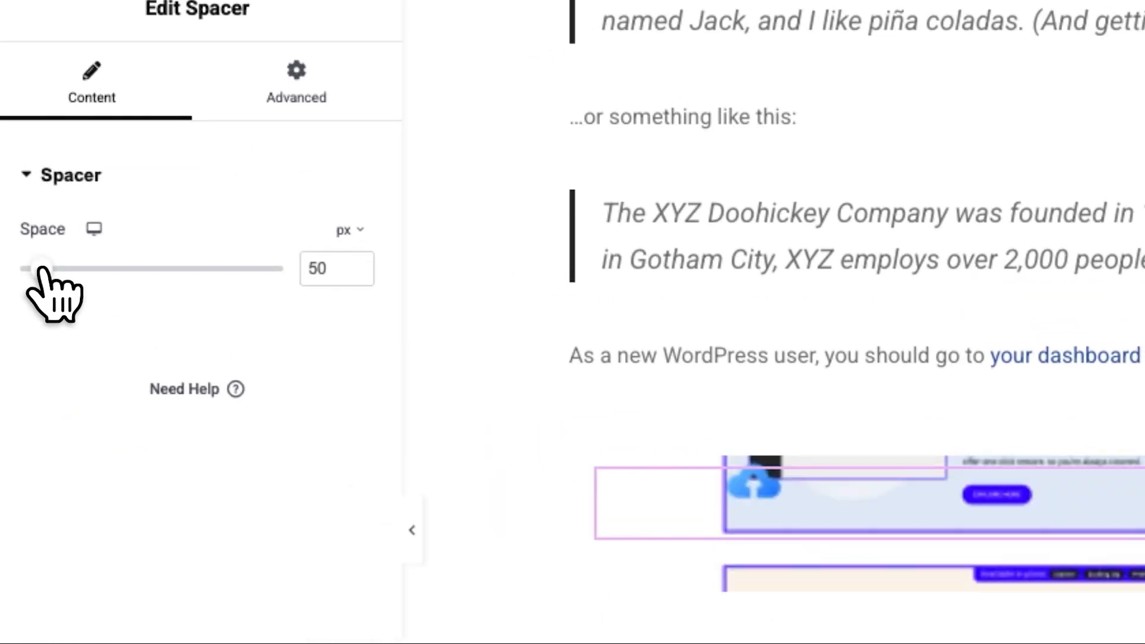
{"action": "left_click_drag", "start_coordinate": [43, 270], "coordinate": [154, 278]}
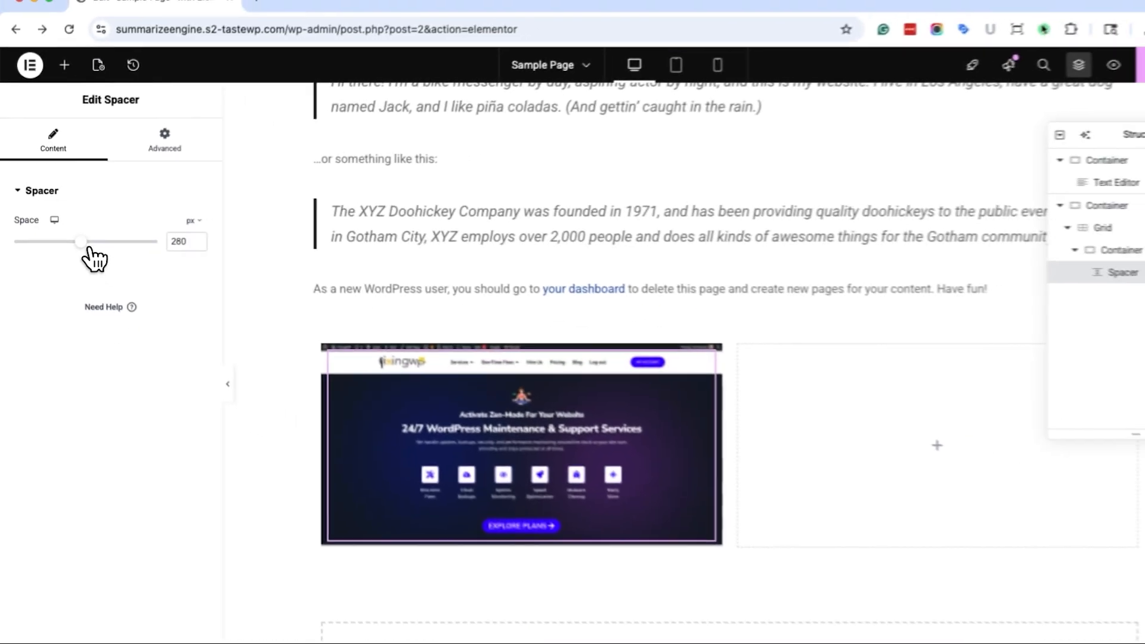
{"action": "left_click_drag", "start_coordinate": [88, 249], "coordinate": [123, 256]}
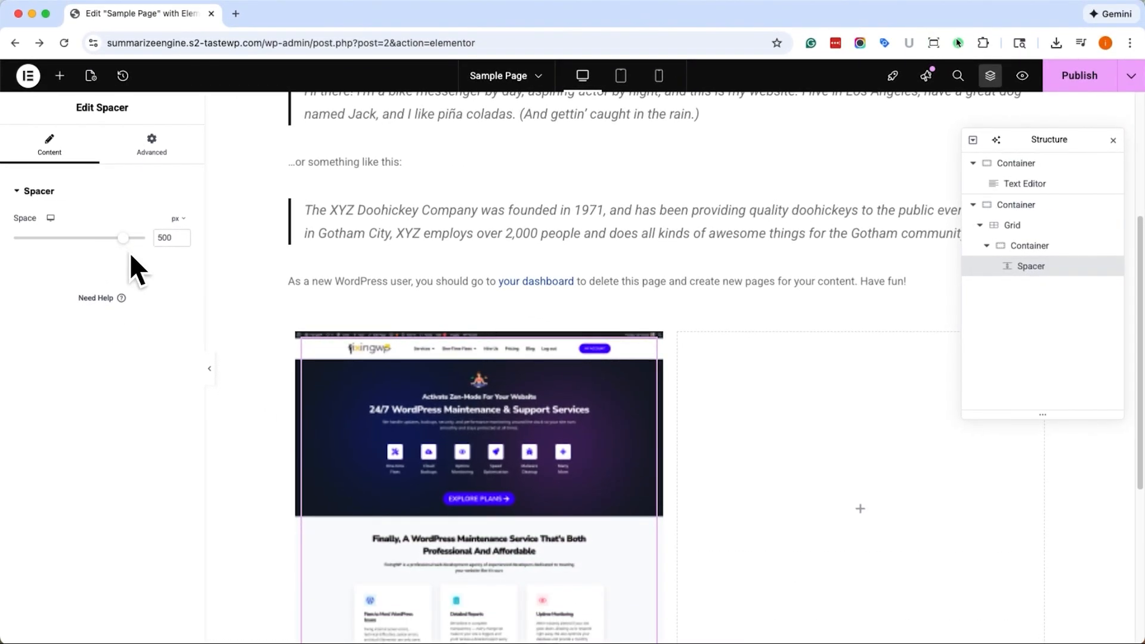
Step: Give the container holding the Spacer a solid border in its normal state
{"action": "scroll", "coordinate": [630, 200], "scroll_direction": "down", "scroll_amount": 4}
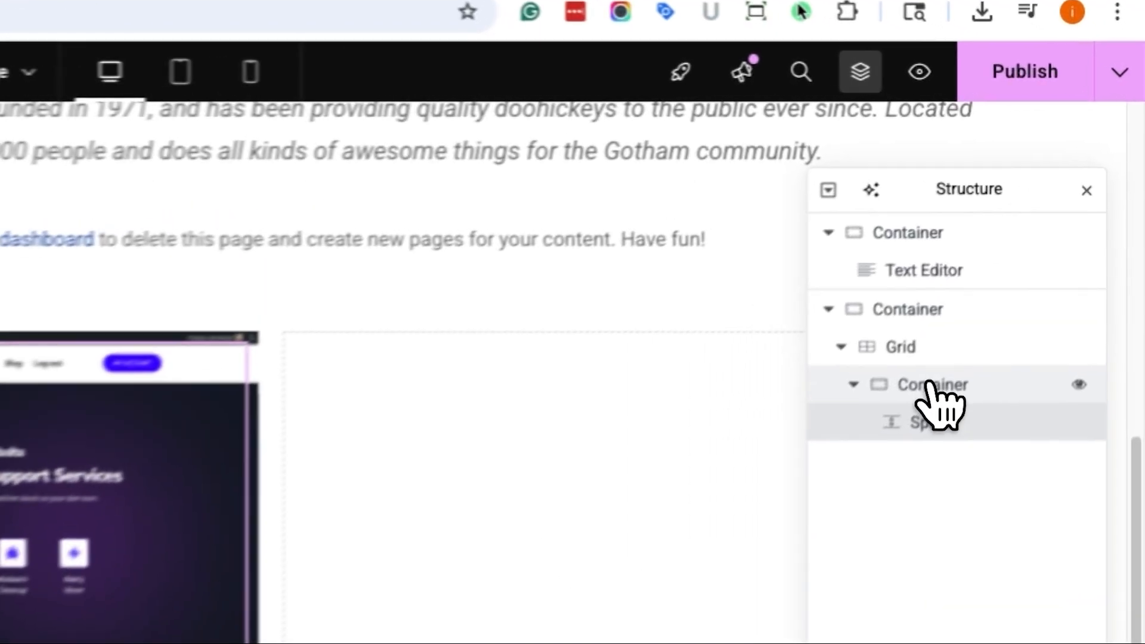
{"action": "left_click", "coordinate": [1029, 246]}
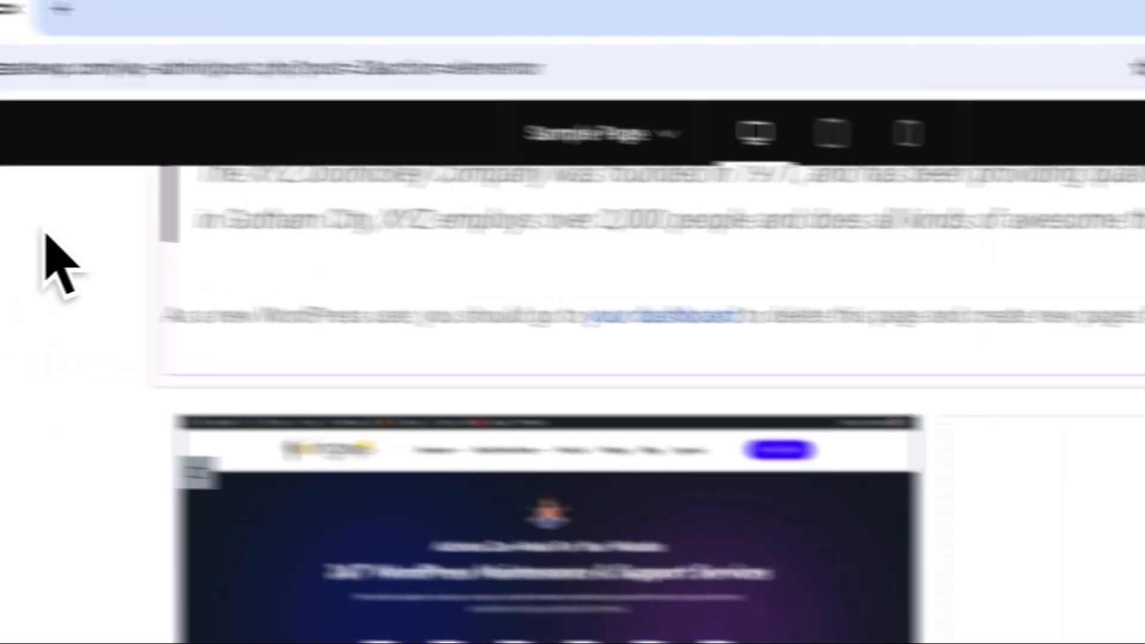
{"action": "left_click", "coordinate": [292, 281]}
{"action": "scroll", "coordinate": [238, 418], "scroll_direction": "down", "scroll_amount": 5}
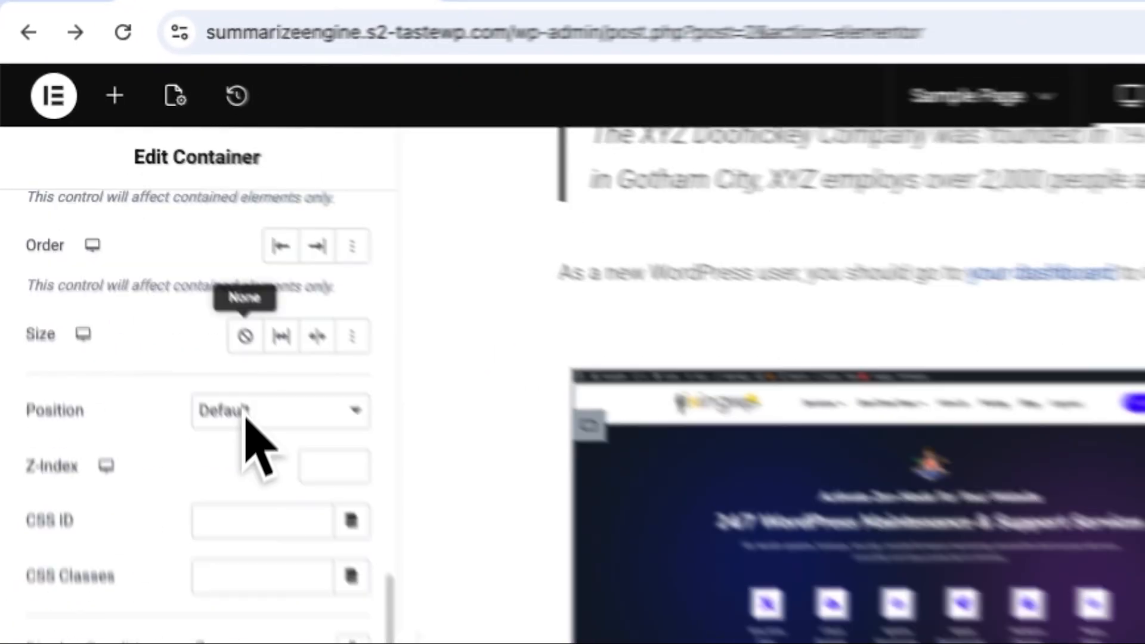
{"action": "scroll", "coordinate": [169, 599], "scroll_direction": "up", "scroll_amount": 3}
{"action": "scroll", "coordinate": [168, 598], "scroll_direction": "down", "scroll_amount": 3}
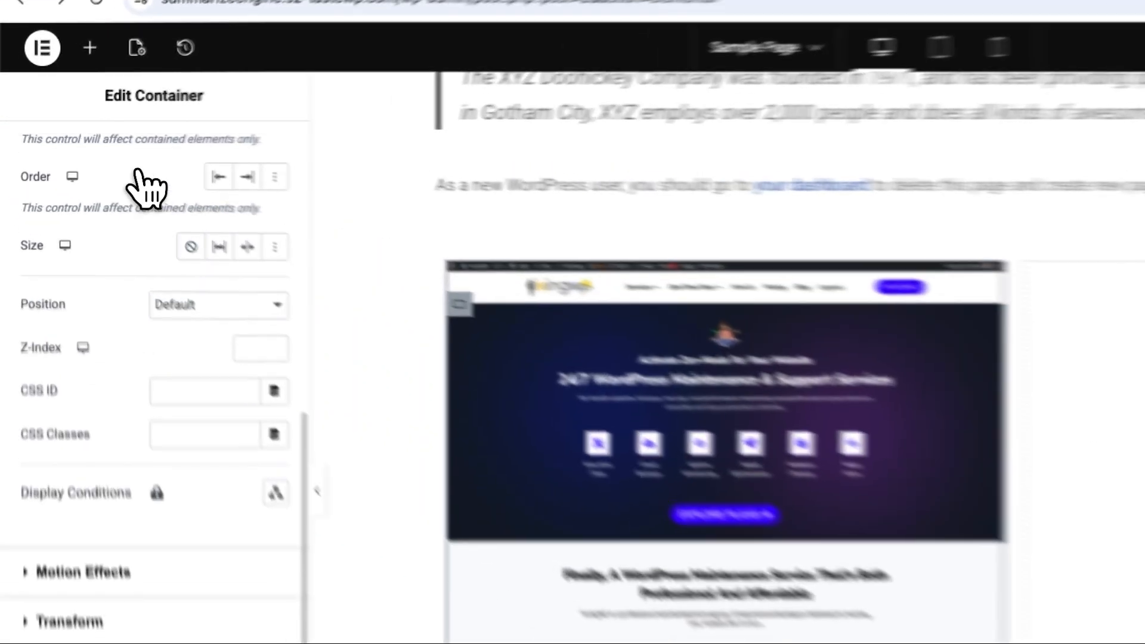
{"action": "scroll", "coordinate": [97, 159], "scroll_direction": "up", "scroll_amount": 5}
{"action": "left_click", "coordinate": [94, 159]}
{"action": "scroll", "coordinate": [96, 286], "scroll_direction": "down", "scroll_amount": 5}
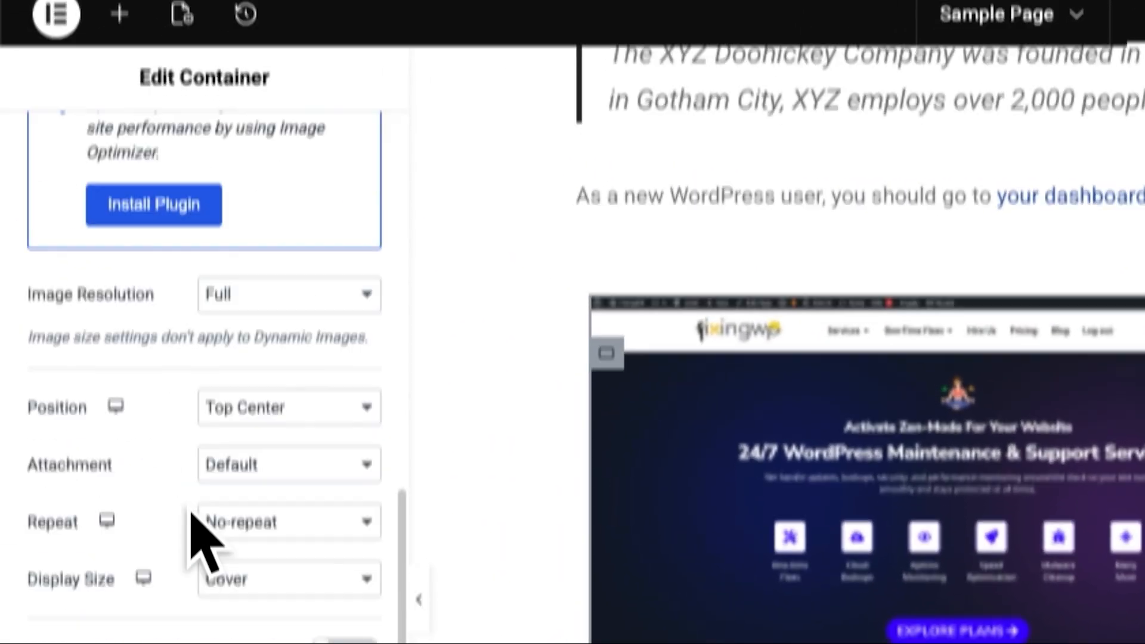
{"action": "left_click", "coordinate": [204, 506]}
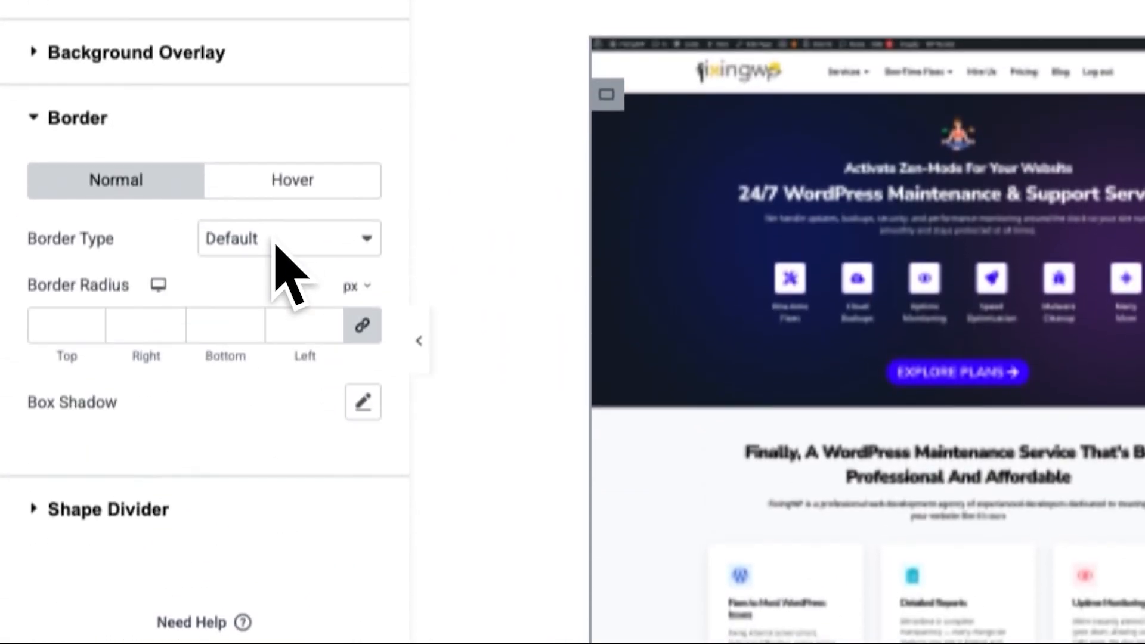
{"action": "left_click", "coordinate": [275, 242]}
{"action": "left_click", "coordinate": [266, 302]}
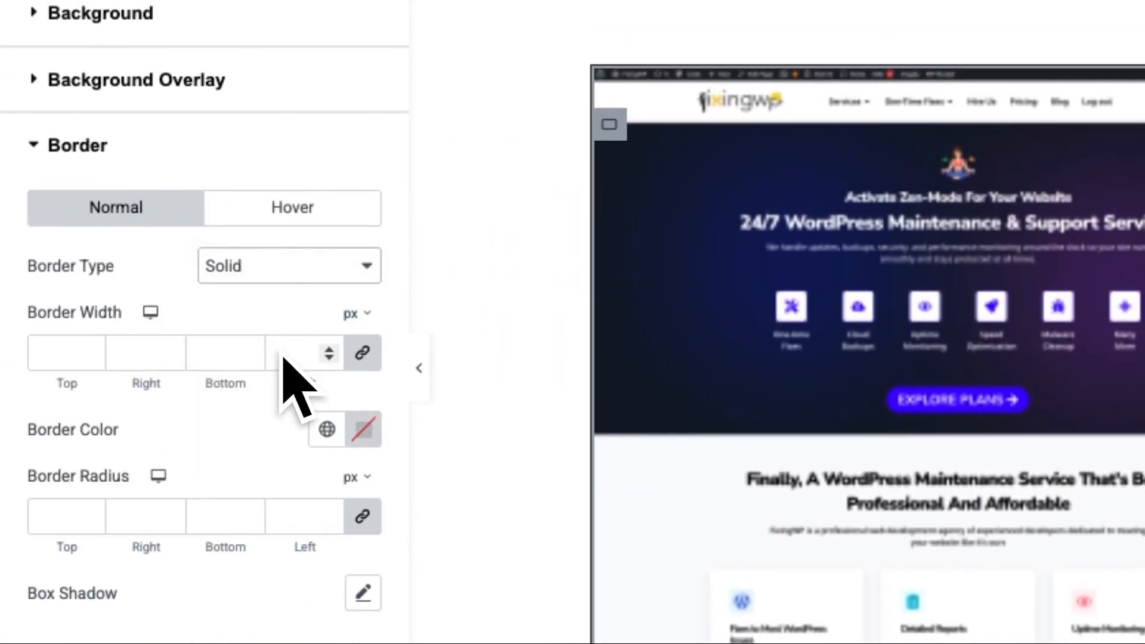
Step: Set the container's border width to 3 px on all four sides
{"action": "left_click", "coordinate": [250, 349]}
{"action": "left_click", "coordinate": [250, 349]}
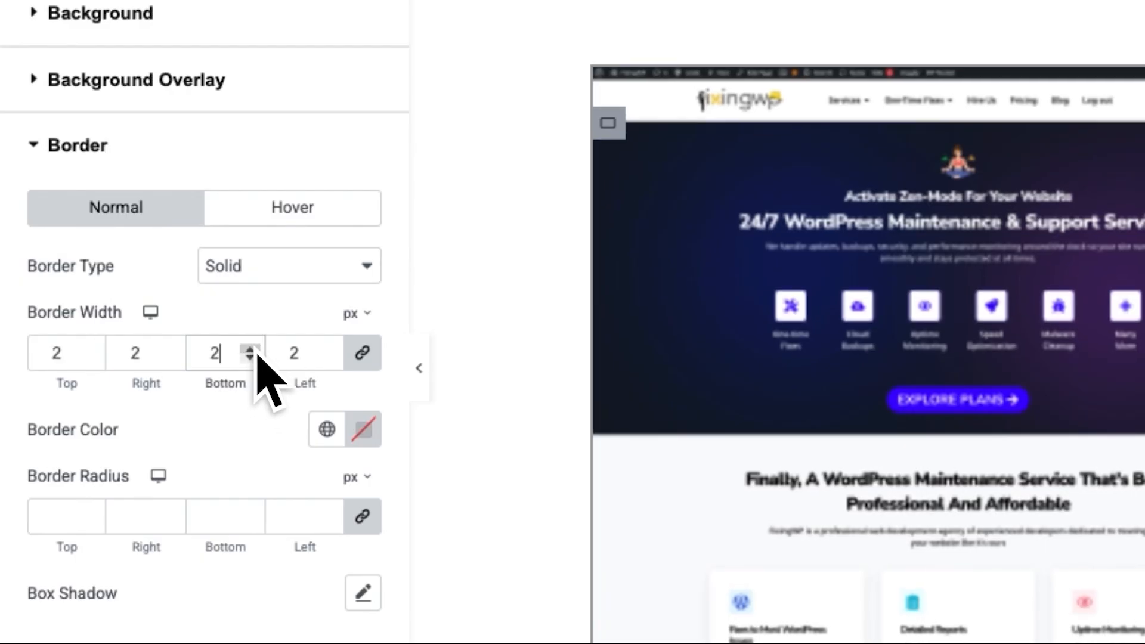
{"action": "left_click", "coordinate": [250, 349]}
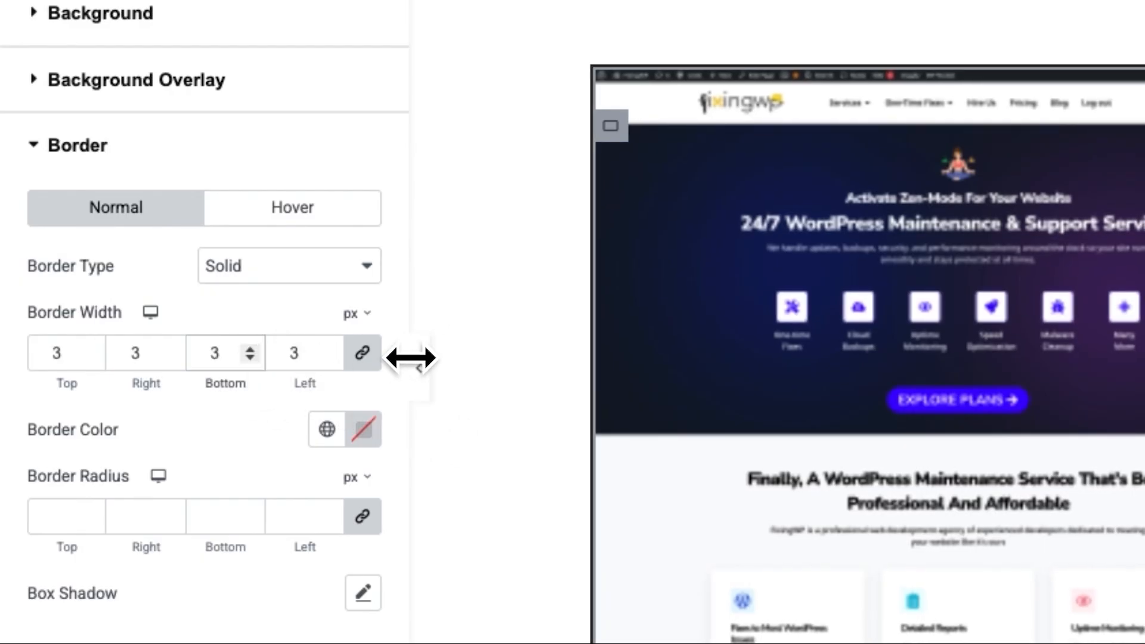
Step: Check the container's hover scroll on the canvas with the editing panels hidden, and publish the page
{"action": "left_click", "coordinate": [419, 367]}
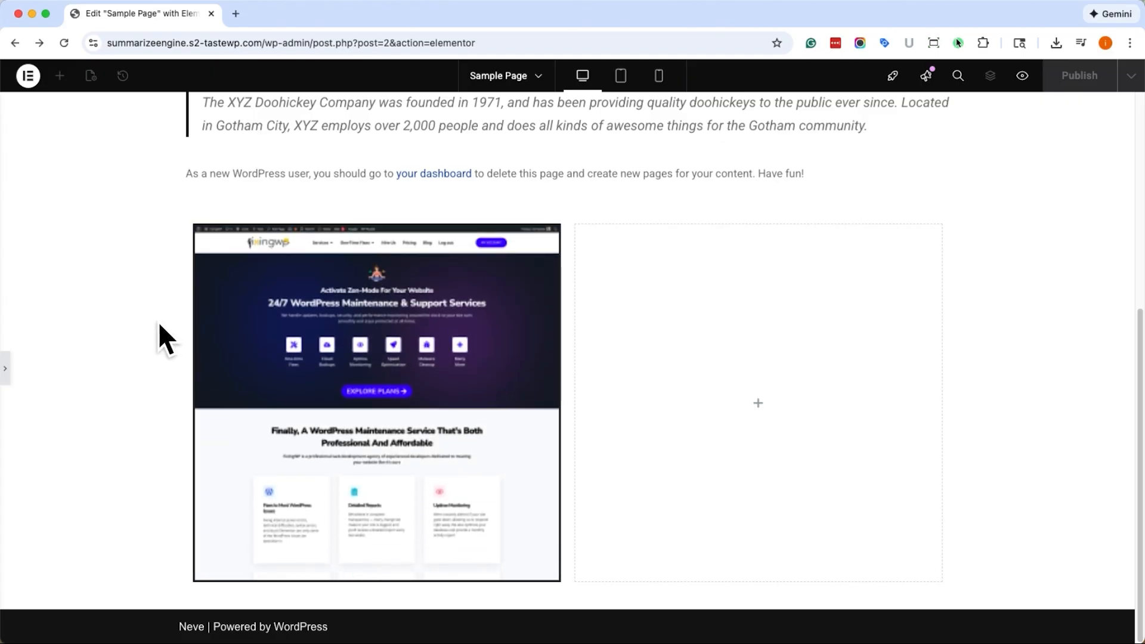
{"action": "left_click", "coordinate": [7, 372]}
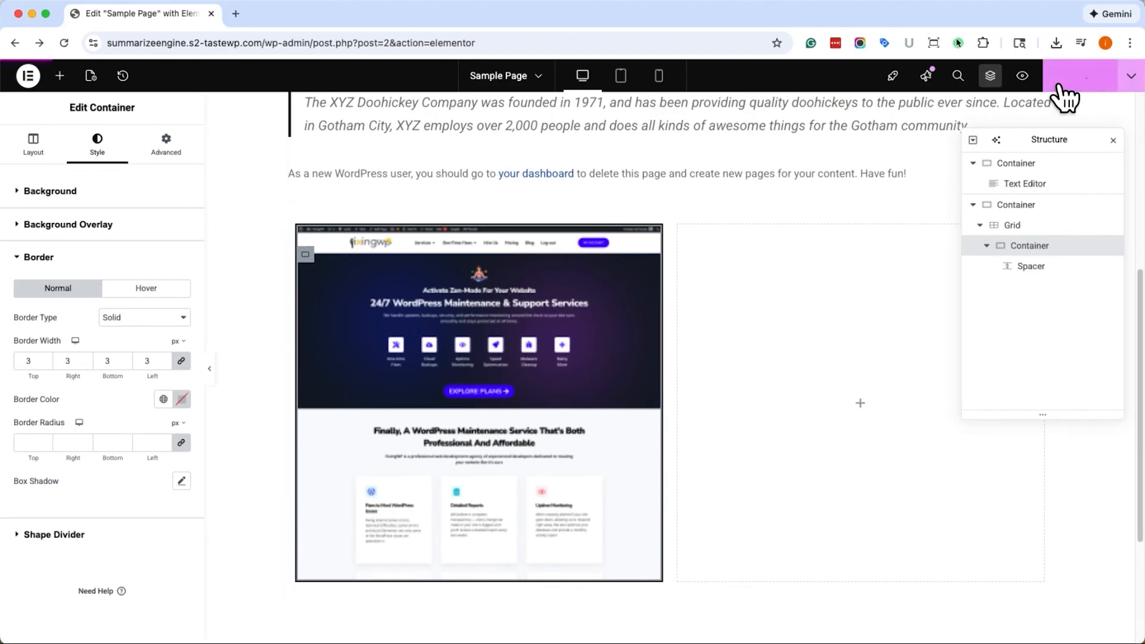
Step: Open the page's front-end preview and test the hover scroll on the bordered screenshot container
{"action": "left_click", "coordinate": [1024, 78]}
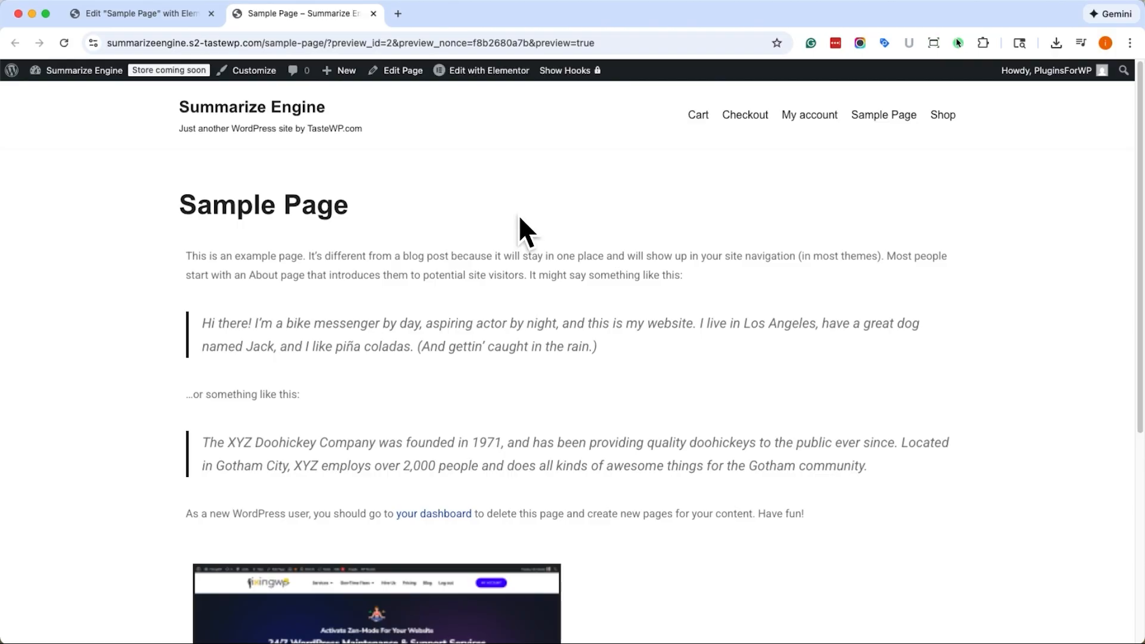
{"action": "scroll", "coordinate": [520, 214], "scroll_direction": "down", "scroll_amount": 10}
{"action": "mouse_move", "coordinate": [470, 332]}
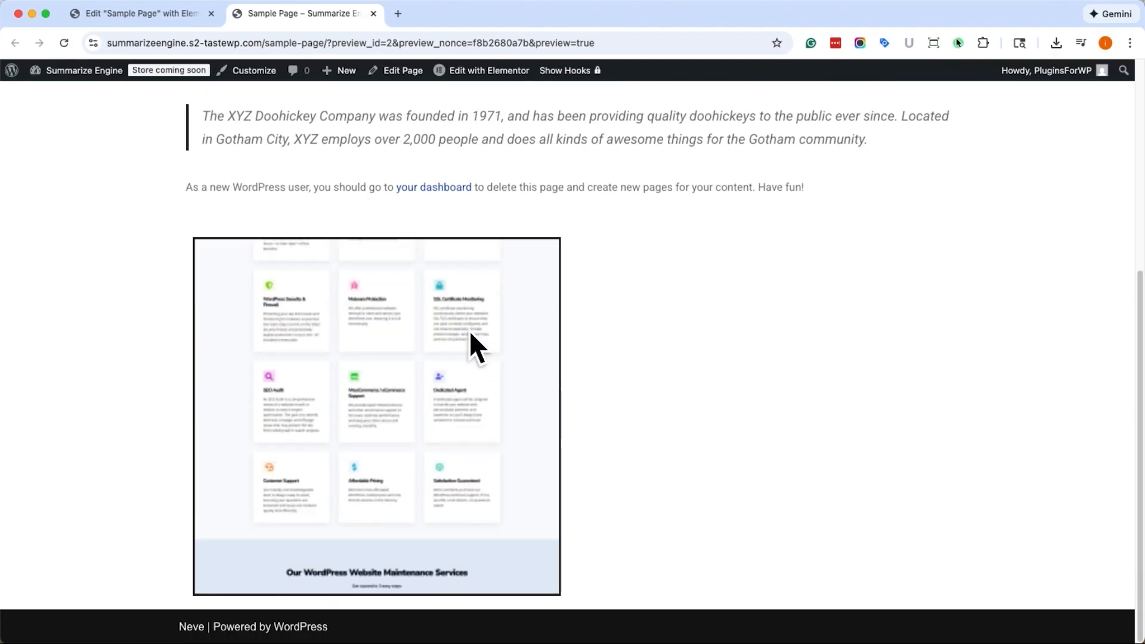